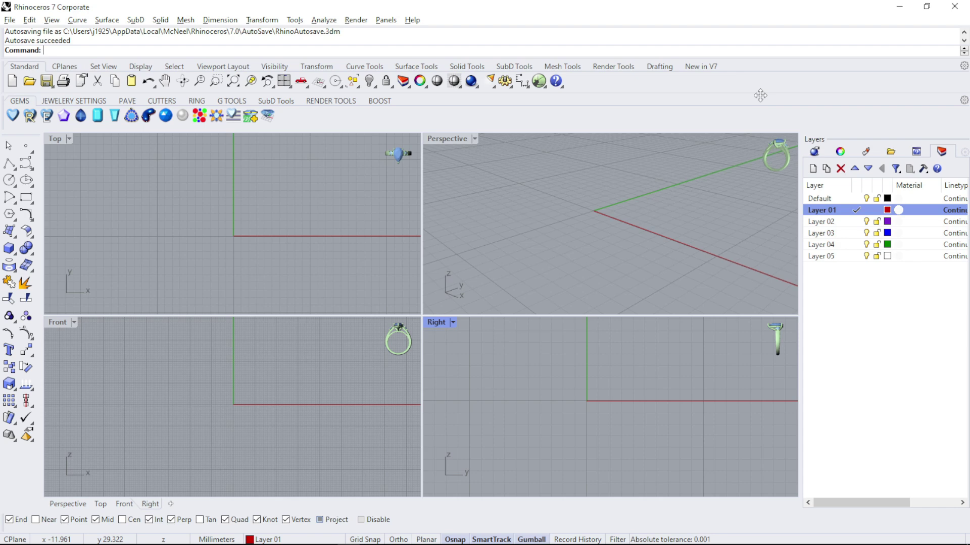
Step: Draw a box by base corners and height, about 10 × 11 mm and 8 mm high, behind the X axis origin, and delete it
{"action": "left_click", "coordinate": [10, 250]}
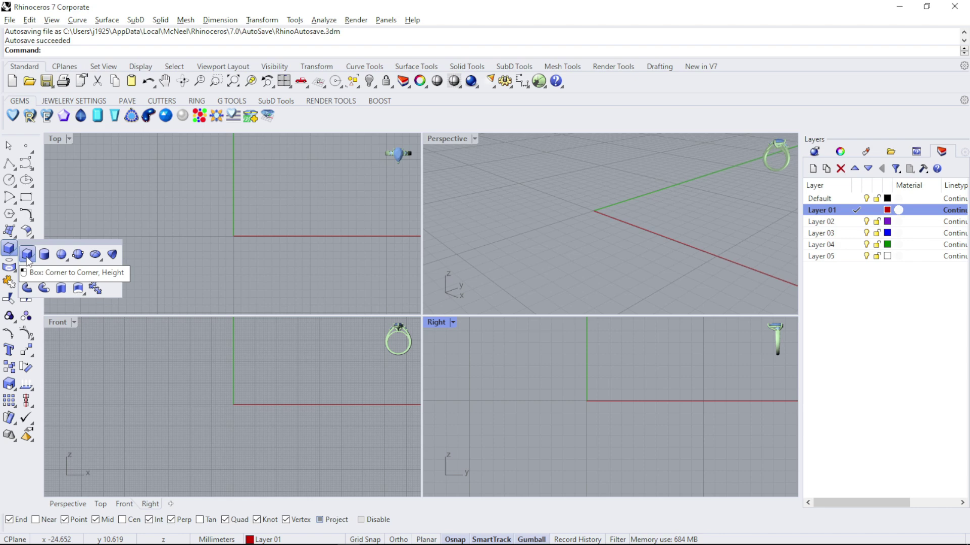
{"action": "left_click", "coordinate": [27, 255]}
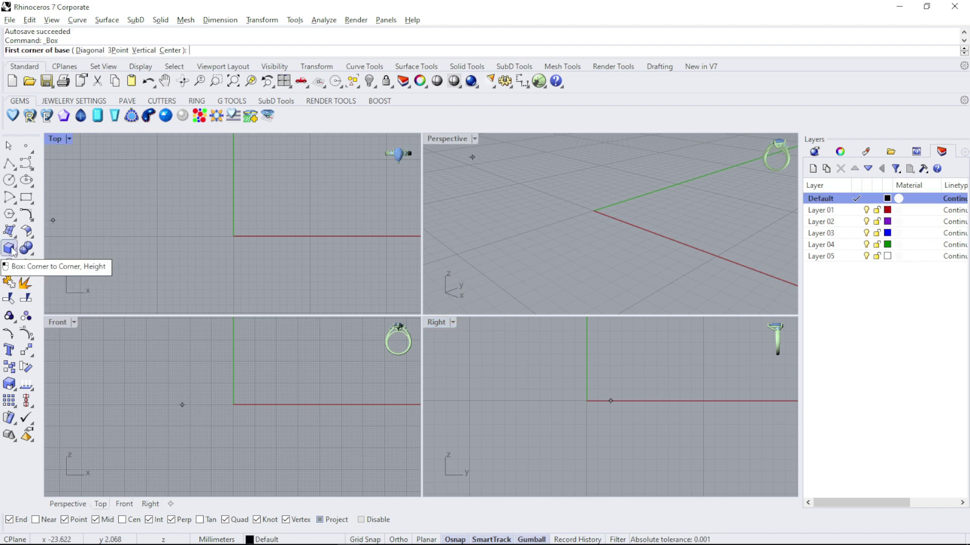
{"action": "left_click", "coordinate": [157, 202]}
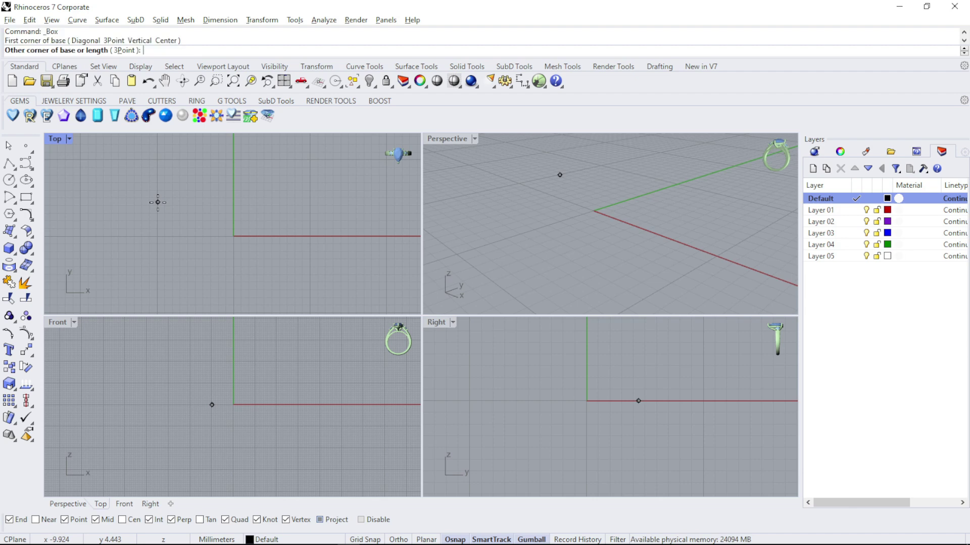
{"action": "left_click", "coordinate": [233, 289]}
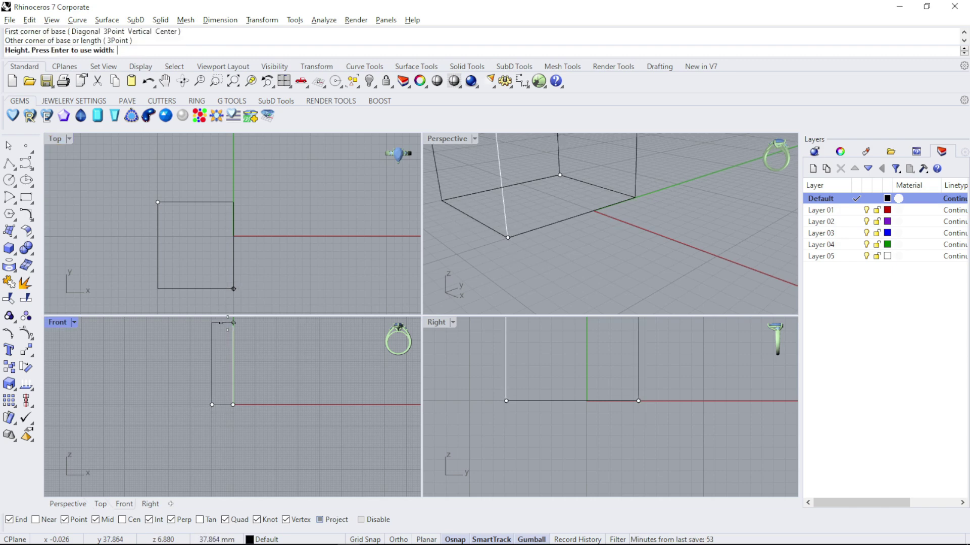
{"action": "scroll", "coordinate": [261, 384], "scroll_direction": "down", "scroll_amount": 3}
{"action": "scroll", "coordinate": [560, 247], "scroll_direction": "down", "scroll_amount": 5}
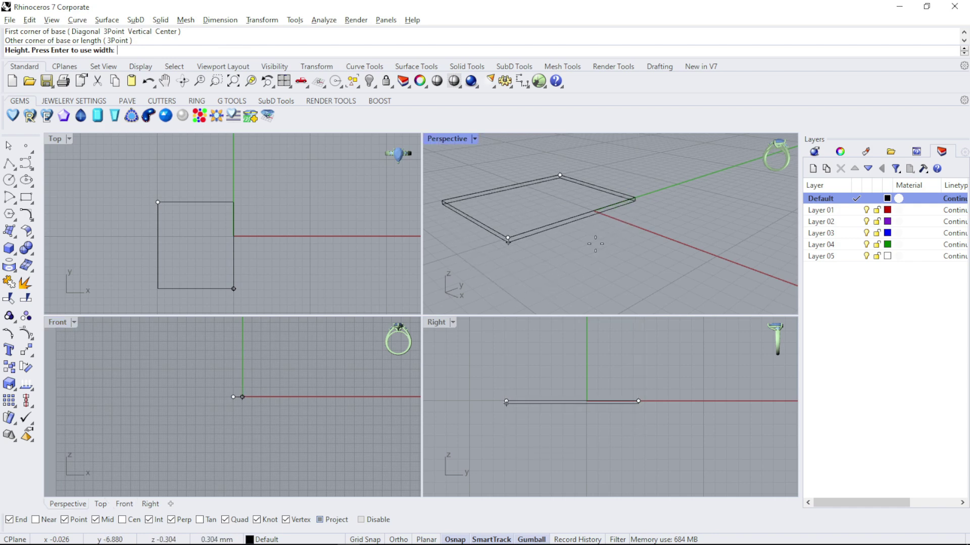
{"action": "scroll", "coordinate": [560, 246], "scroll_direction": "up", "scroll_amount": 2}
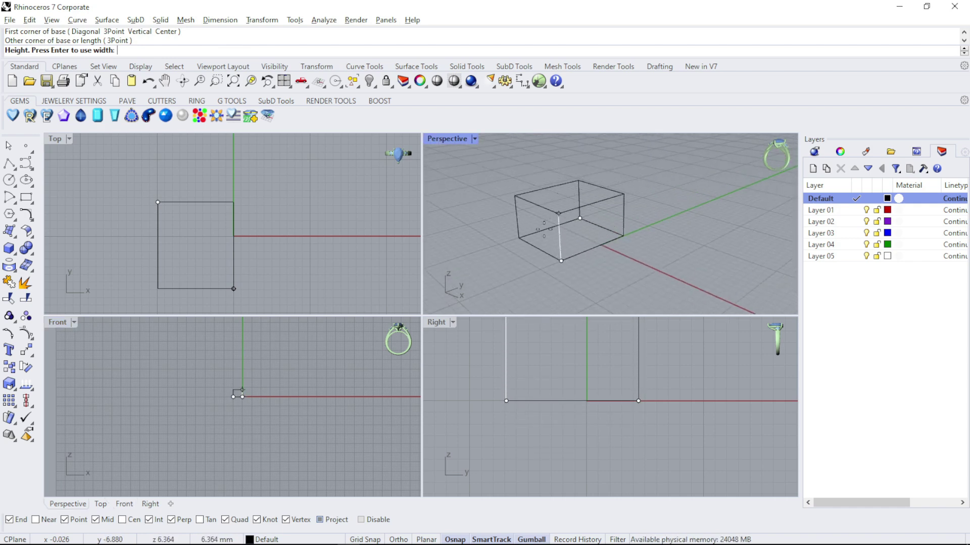
{"action": "scroll", "coordinate": [540, 386], "scroll_direction": "down", "scroll_amount": 2}
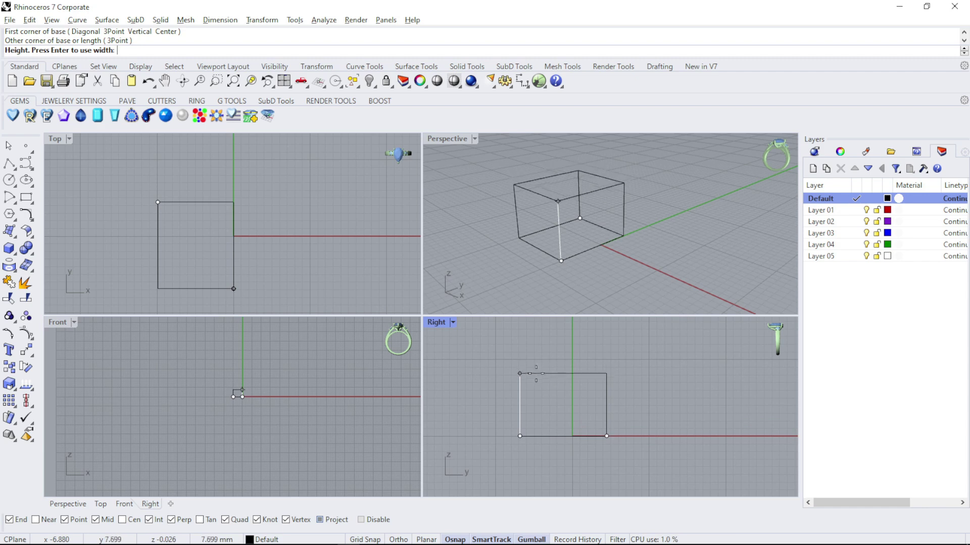
{"action": "left_click", "coordinate": [535, 375]}
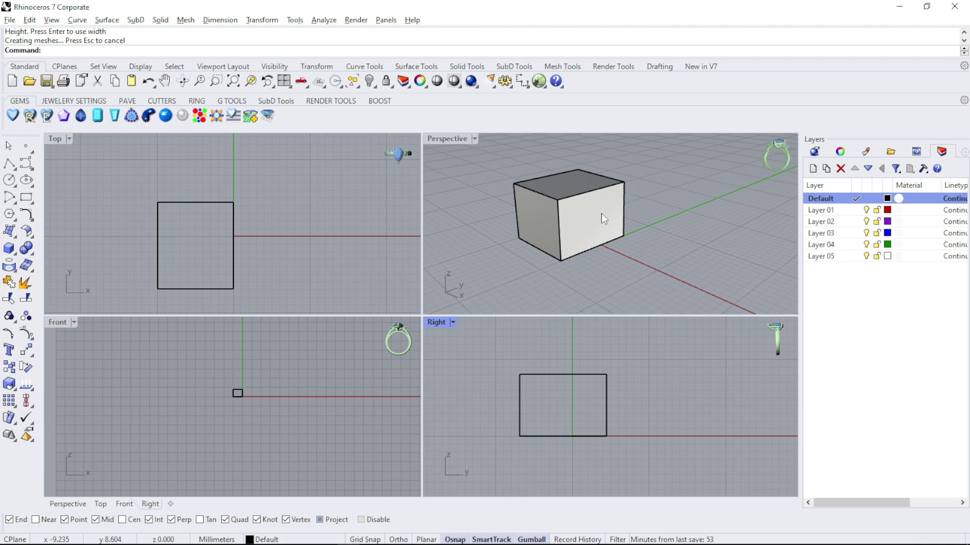
{"action": "left_click", "coordinate": [604, 218]}
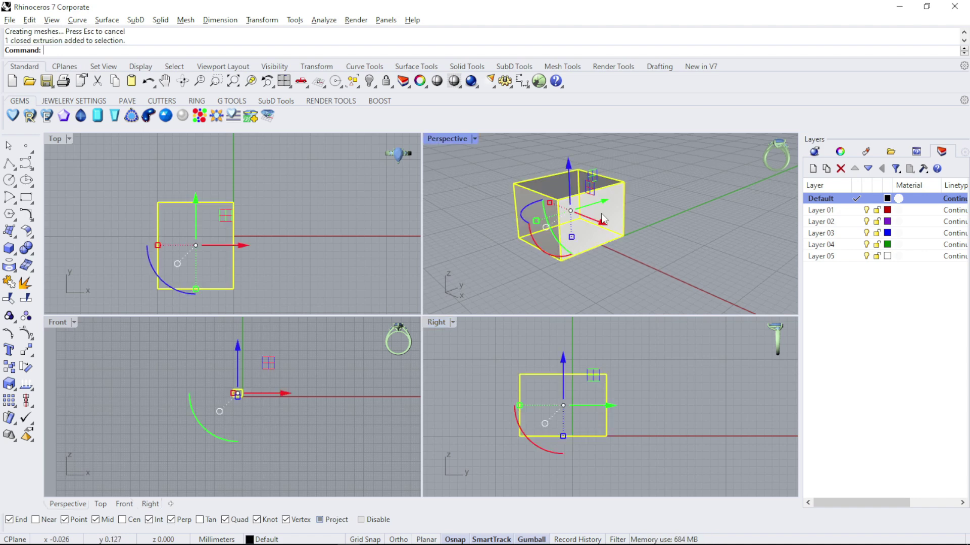
{"action": "key", "text": "Delete"}
Step: Draw a box around the origin with a base of about 17 × 14 mm, set its height freehand, and delete it
{"action": "left_click", "coordinate": [6, 248]}
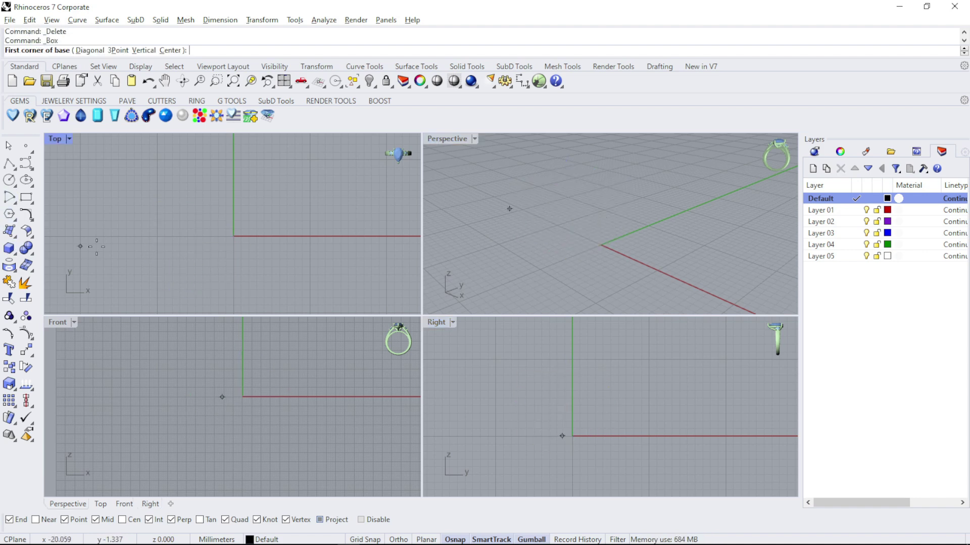
{"action": "left_click", "coordinate": [170, 193]}
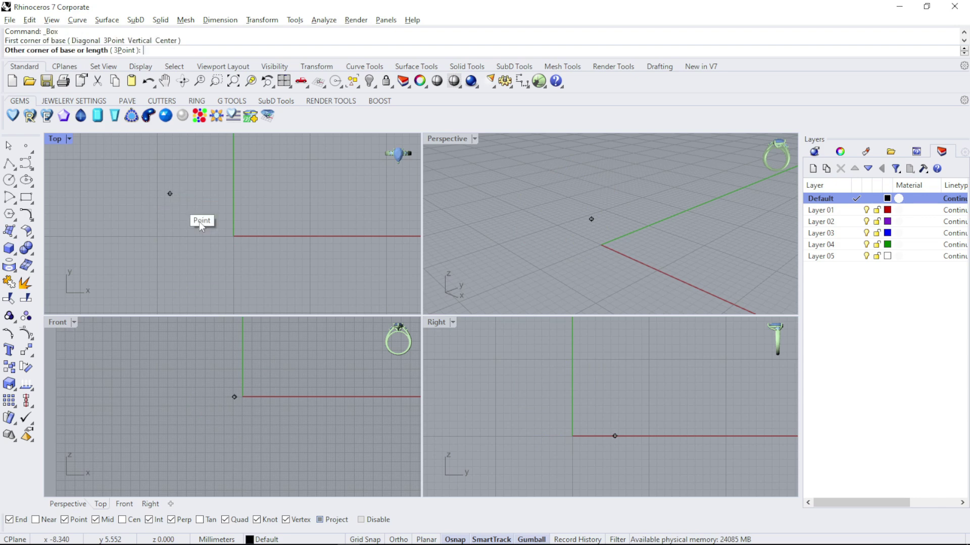
{"action": "left_click", "coordinate": [298, 304]}
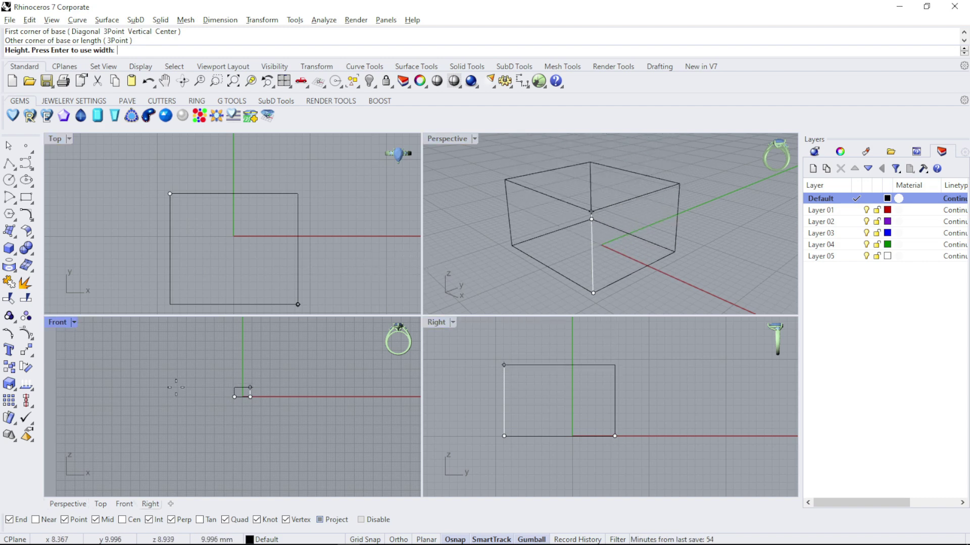
{"action": "scroll", "coordinate": [250, 384], "scroll_direction": "up", "scroll_amount": 8}
{"action": "scroll", "coordinate": [174, 399], "scroll_direction": "up", "scroll_amount": 4}
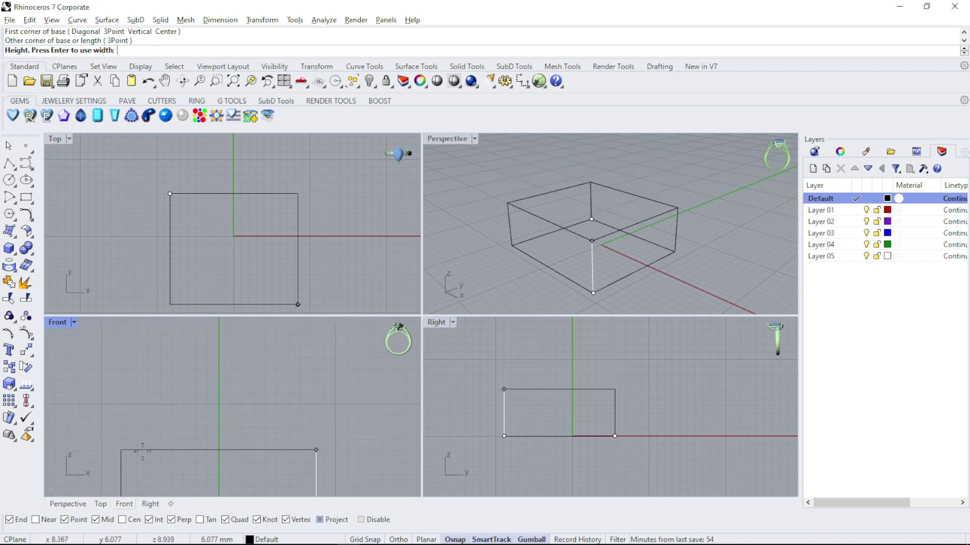
{"action": "left_click", "coordinate": [152, 364]}
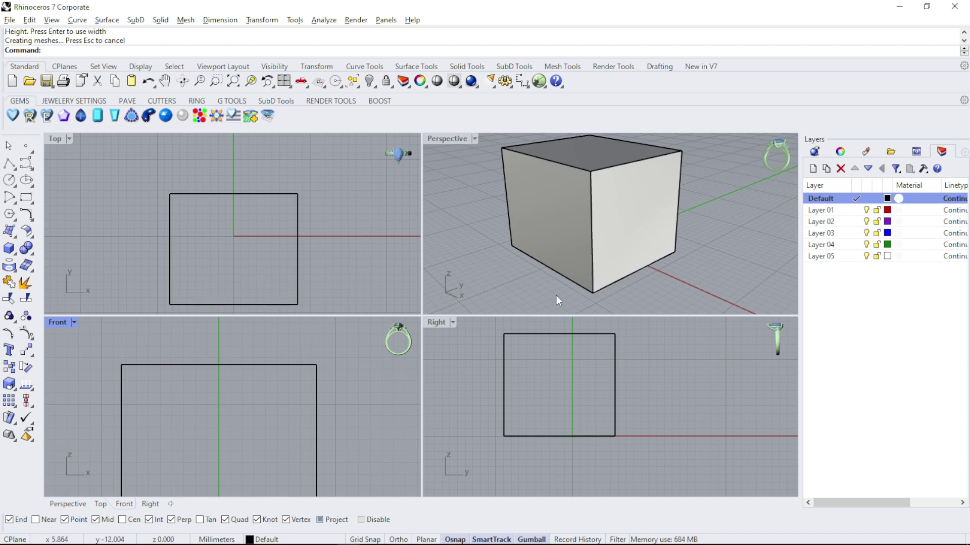
{"action": "scroll", "coordinate": [547, 278], "scroll_direction": "down", "scroll_amount": 5}
{"action": "mouse_move", "coordinate": [601, 227]}
{"action": "right_mouse_down"}
{"action": "mouse_move", "coordinate": [614, 232]}
{"action": "mouse_move", "coordinate": [606, 241]}
{"action": "mouse_move", "coordinate": [710, 220]}
{"action": "mouse_move", "coordinate": [614, 242]}
{"action": "right_mouse_up"}
{"action": "left_click", "coordinate": [614, 242]}
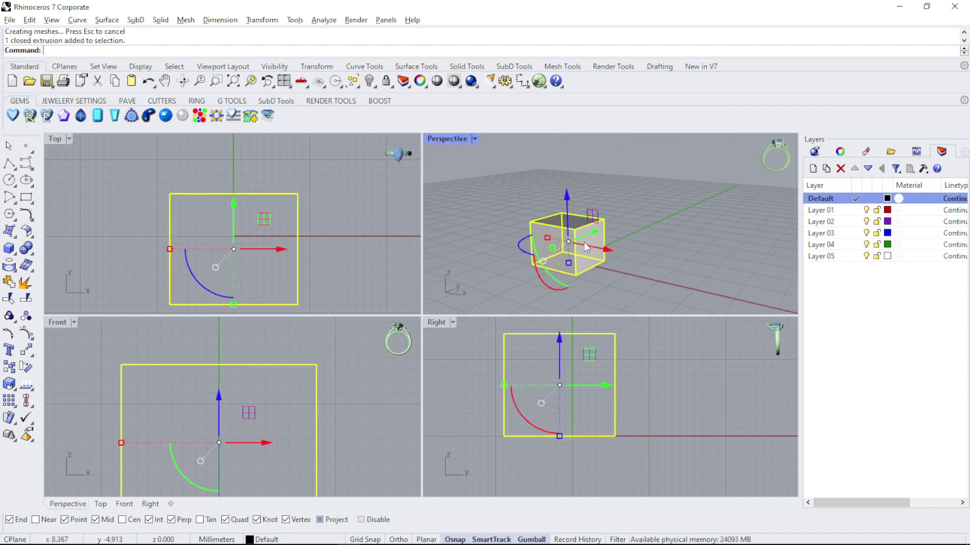
{"action": "key", "text": "Delete"}
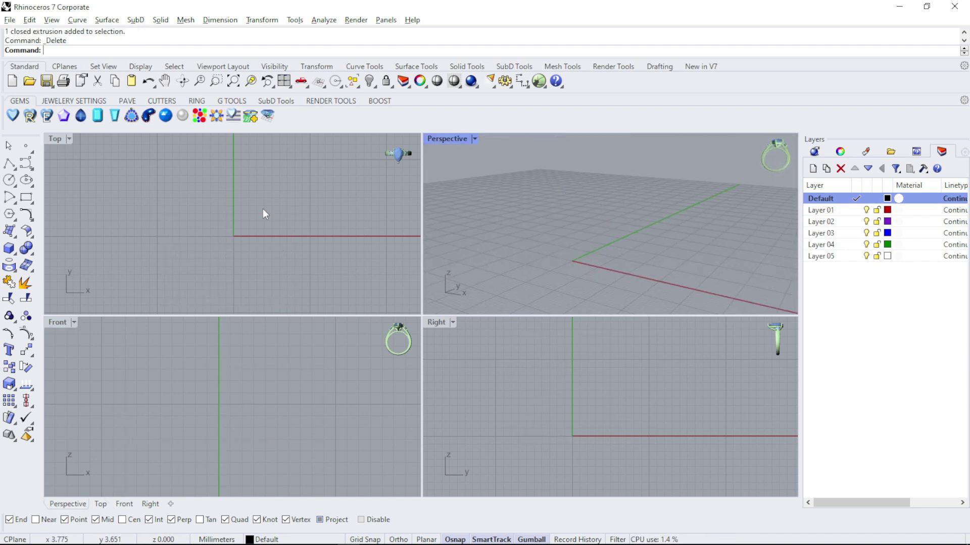
Step: Start a box with its first corner at the origin (0), giving the base a length of 6 mm and a width of 6 mm
{"action": "left_click", "coordinate": [10, 249]}
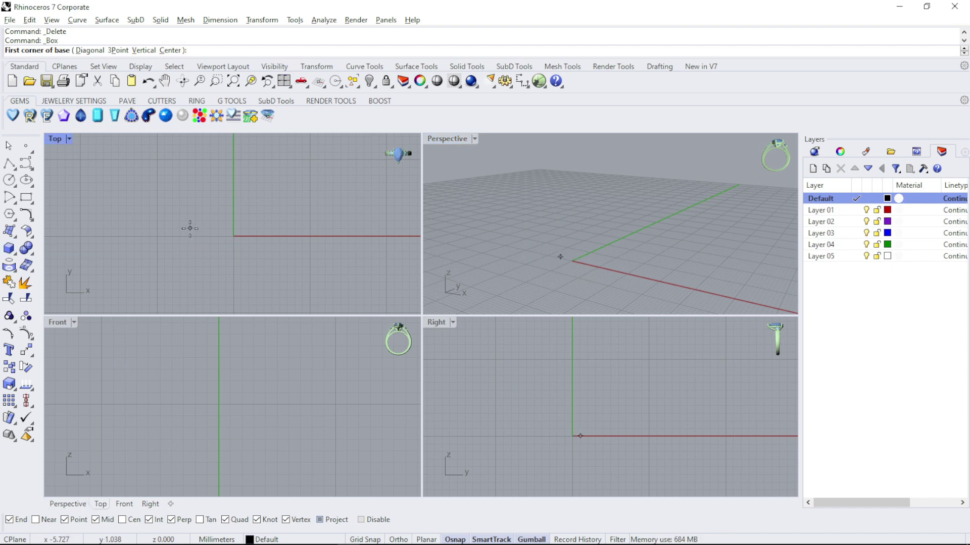
{"action": "type", "text": "0"}
{"action": "key", "text": "Return"}
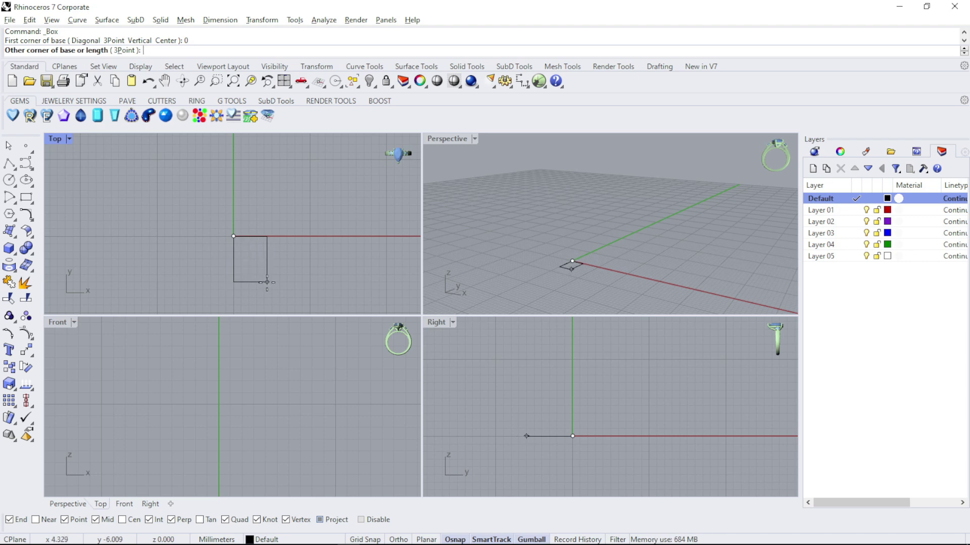
{"action": "type", "text": "6"}
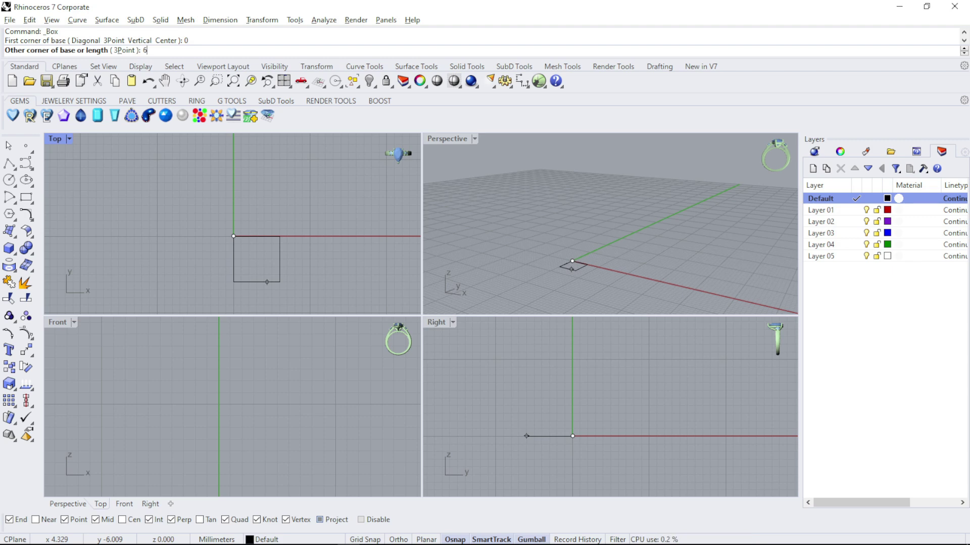
{"action": "key", "text": "Return"}
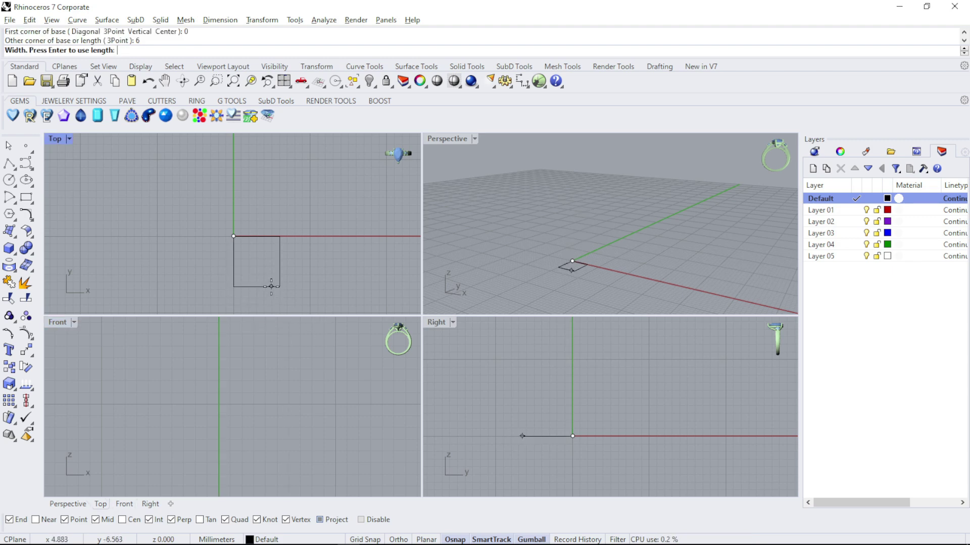
{"action": "type", "text": "6"}
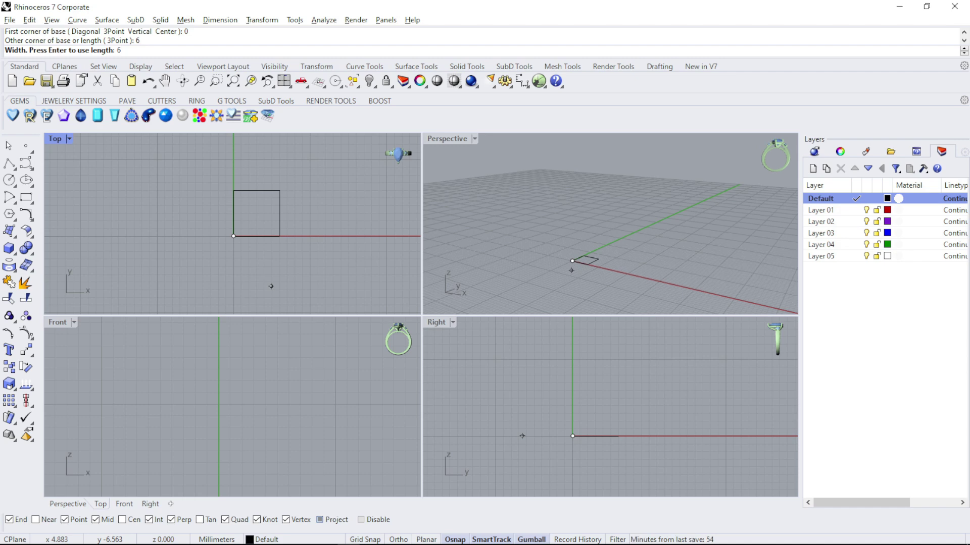
{"action": "key", "text": "BackSpace"}
{"action": "type", "text": "3"}
{"action": "key", "text": "BackSpace"}
{"action": "type", "text": "6"}
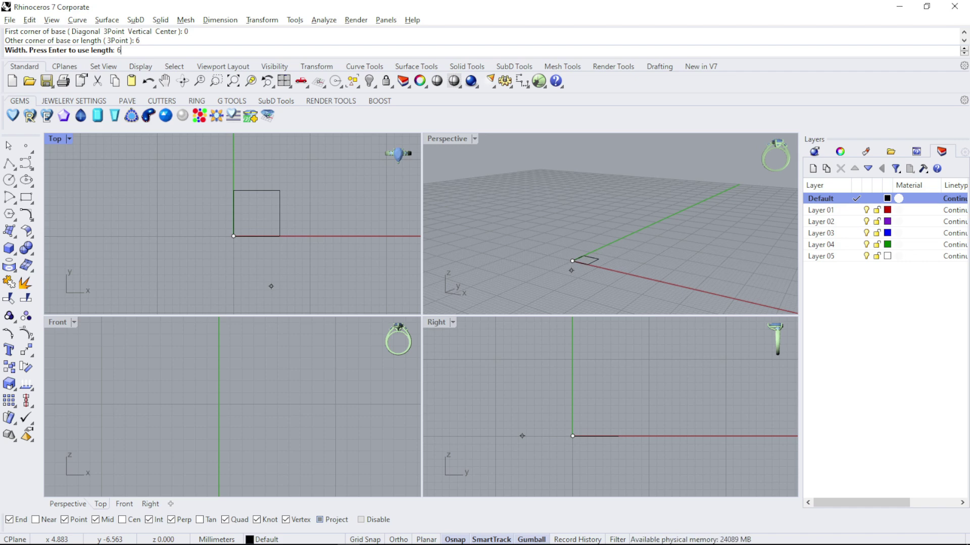
{"action": "key", "text": "Return"}
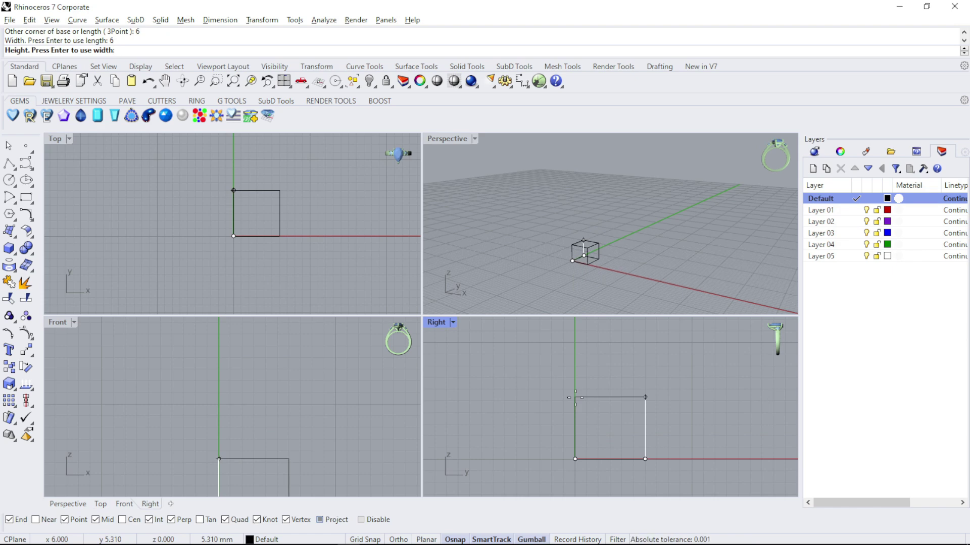
Step: Complete the box with a height of 6 mm, view it in perspective, and delete it
{"action": "type", "text": "6"}
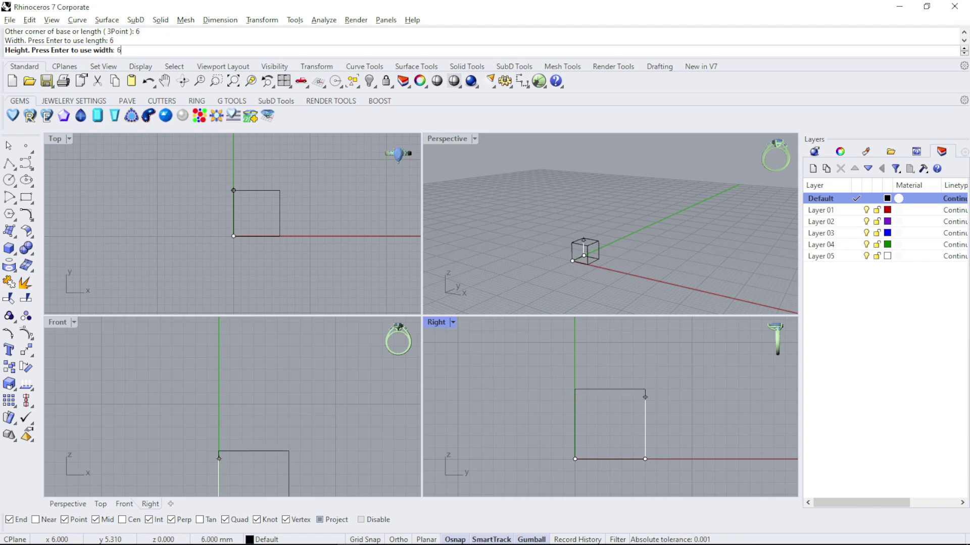
{"action": "key", "text": "Return"}
{"action": "scroll", "coordinate": [584, 284], "scroll_direction": "up", "scroll_amount": 5}
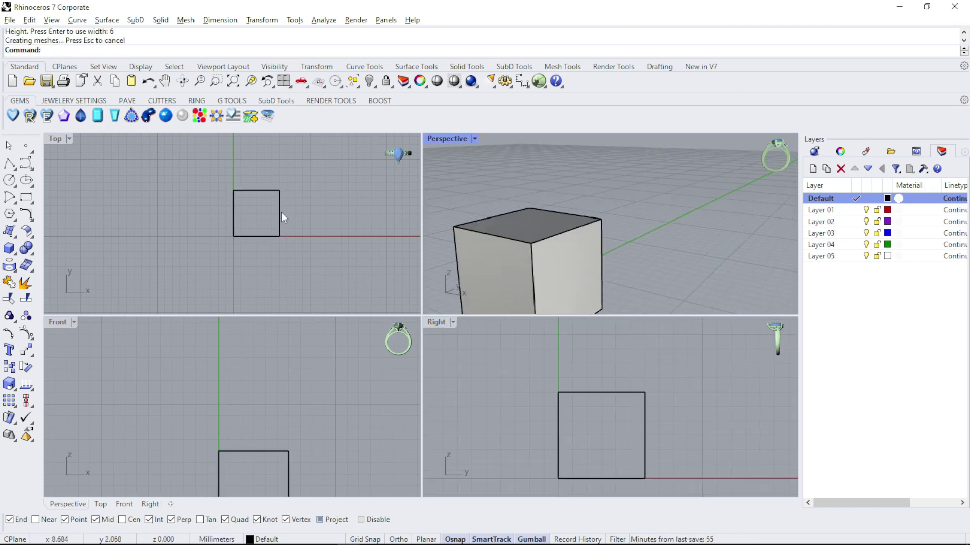
{"action": "mouse_move", "coordinate": [552, 236]}
{"action": "right_mouse_down"}
{"action": "mouse_move", "coordinate": [593, 179]}
{"action": "mouse_move", "coordinate": [617, 210]}
{"action": "mouse_move", "coordinate": [547, 211]}
{"action": "mouse_move", "coordinate": [548, 233]}
{"action": "right_mouse_up"}
{"action": "scroll", "coordinate": [548, 262], "scroll_direction": "down", "scroll_amount": 5}
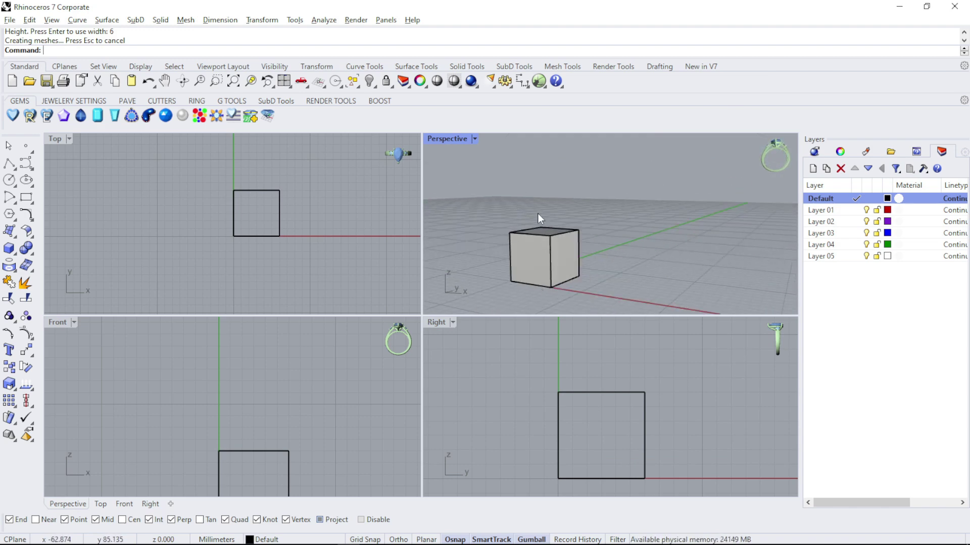
{"action": "left_click", "coordinate": [281, 220]}
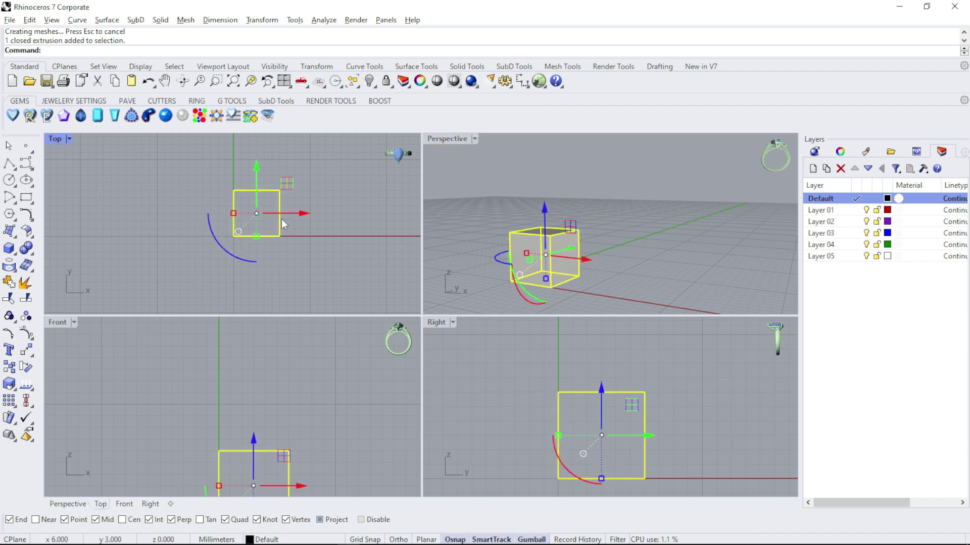
{"action": "key", "text": "Delete"}
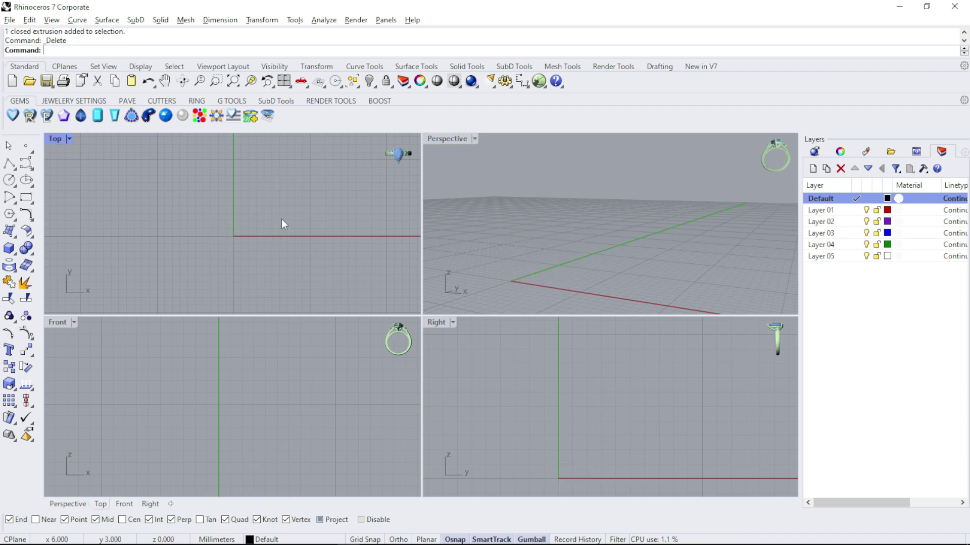
Step: Draw a vertical solid cone pointing upward with its base centred on the origin, view it in a maximized perspective view, and delete it
{"action": "left_click", "coordinate": [14, 255]}
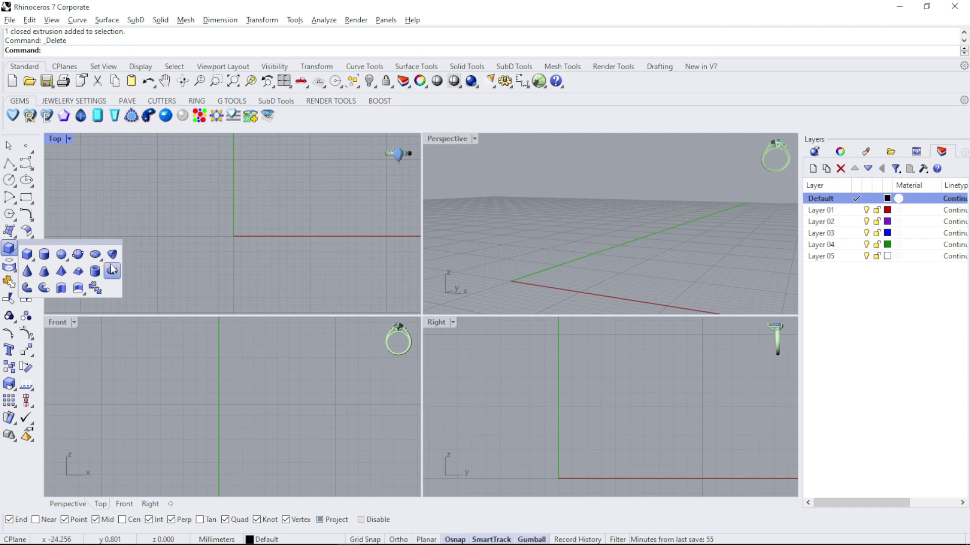
{"action": "left_click", "coordinate": [27, 272]}
{"action": "left_click", "coordinate": [234, 236]}
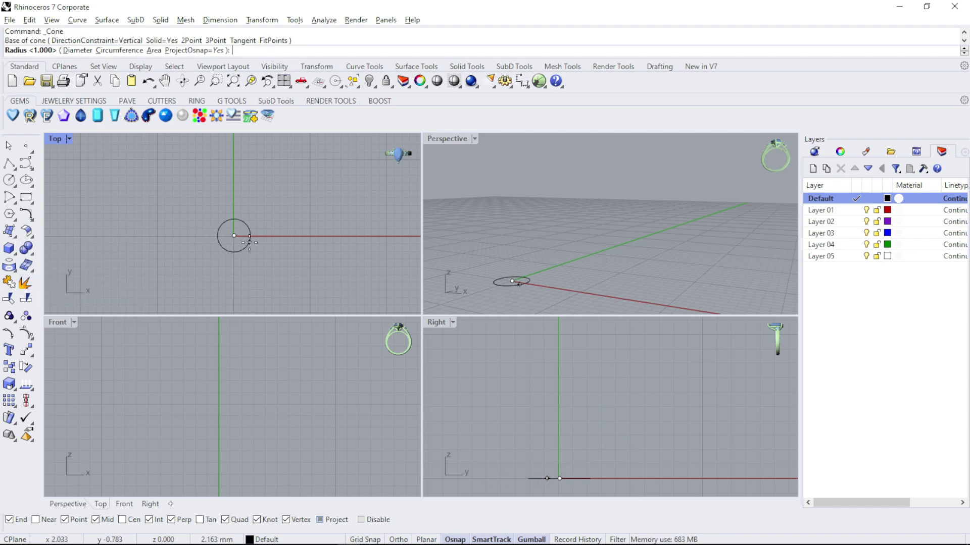
{"action": "left_click", "coordinate": [253, 252]}
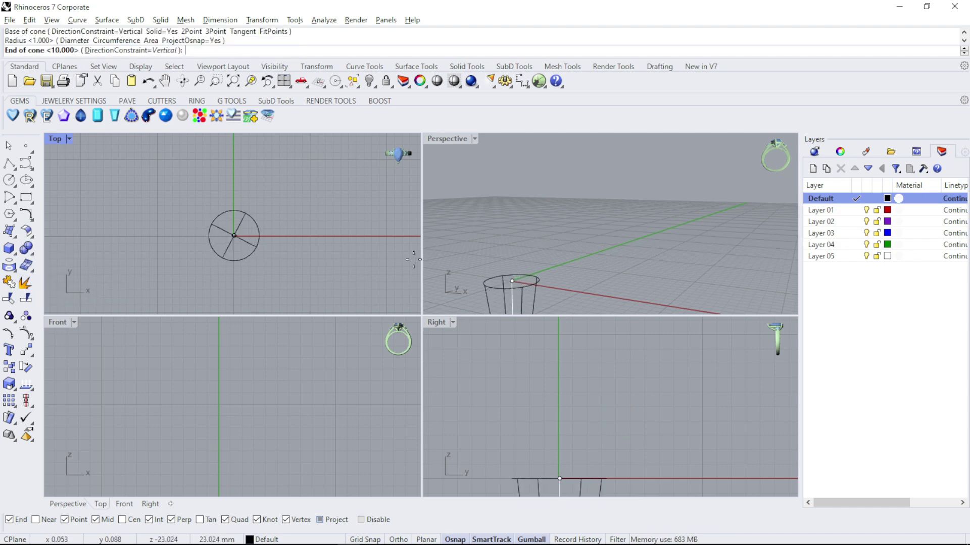
{"action": "left_click", "coordinate": [510, 232]}
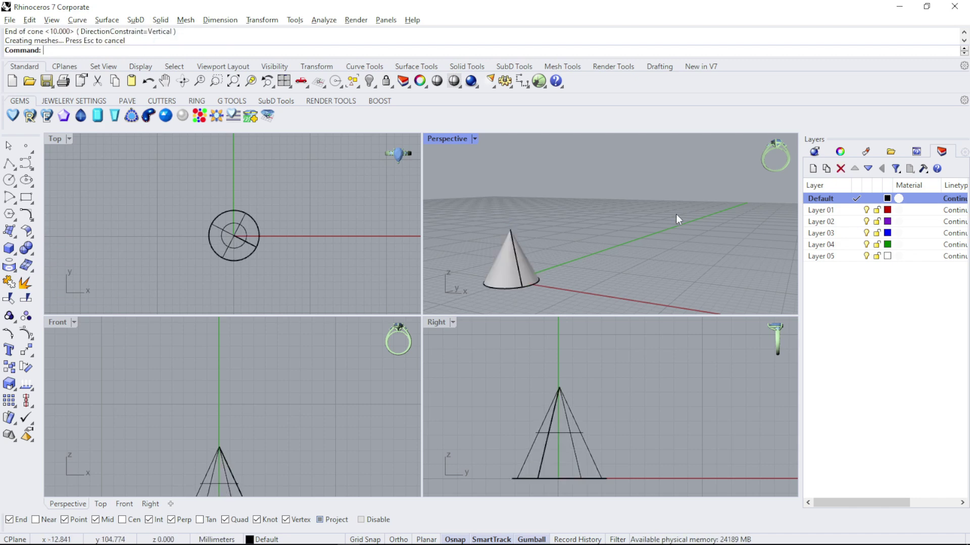
{"action": "double_click", "coordinate": [442, 139]}
{"action": "scroll", "coordinate": [276, 322], "scroll_direction": "down", "scroll_amount": 3}
{"action": "scroll", "coordinate": [290, 310], "scroll_direction": "up", "scroll_amount": 6}
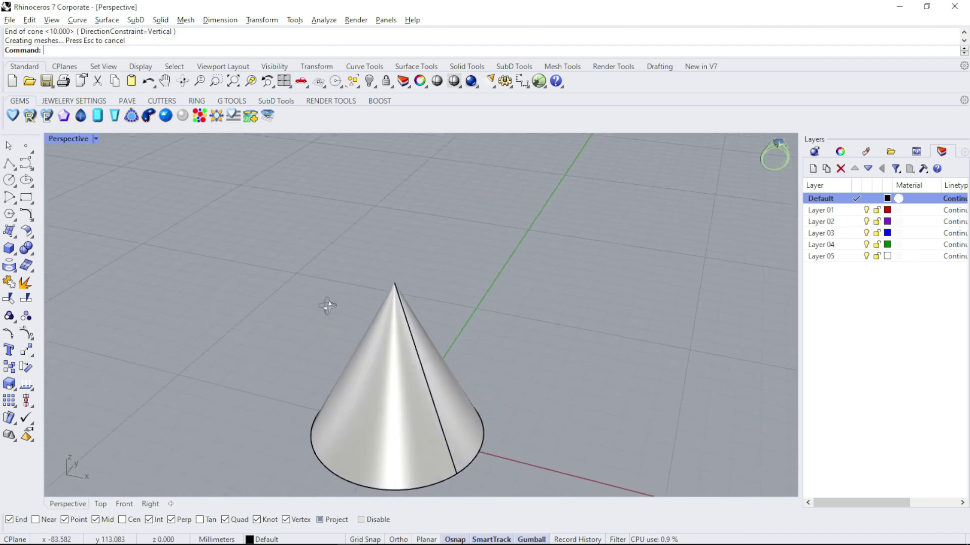
{"action": "scroll", "coordinate": [331, 303], "scroll_direction": "down", "scroll_amount": 2}
{"action": "scroll", "coordinate": [338, 296], "scroll_direction": "up", "scroll_amount": 1}
{"action": "left_click", "coordinate": [385, 393]}
{"action": "key", "text": "Delete"}
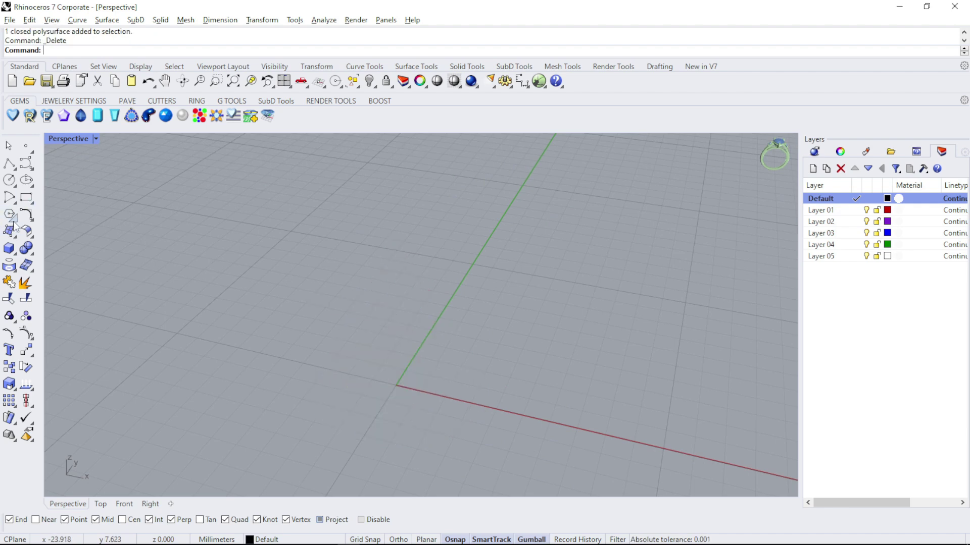
Step: Draw a vertical solid cylinder with its base centred on the origin (0) and a freehand diameter and height, view it, and delete it
{"action": "left_click", "coordinate": [13, 253]}
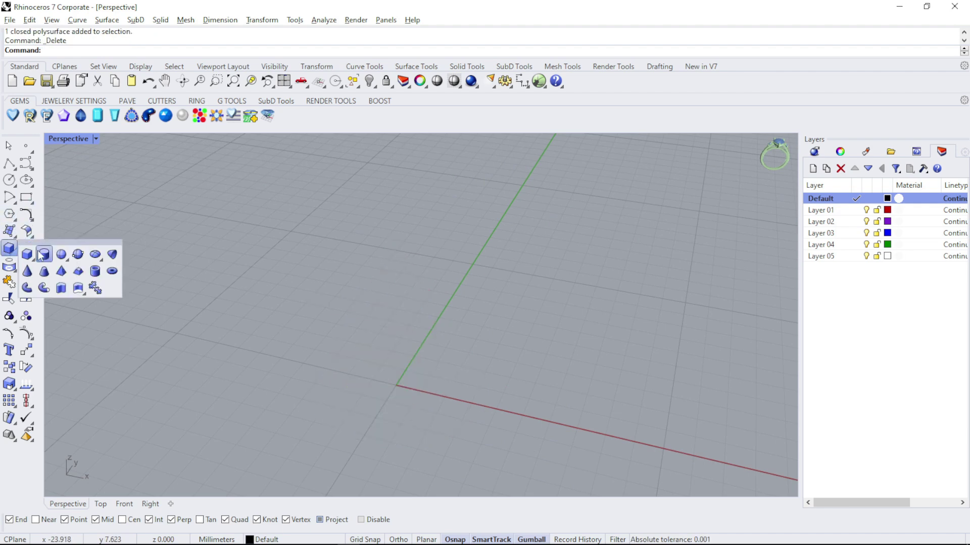
{"action": "left_click", "coordinate": [40, 254]}
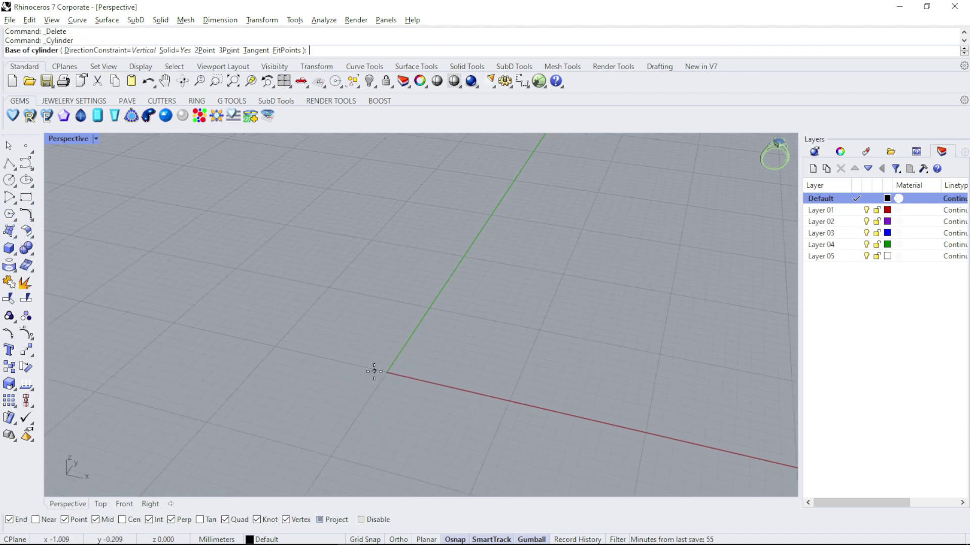
{"action": "type", "text": "0"}
{"action": "key", "text": "Return"}
{"action": "left_click", "coordinate": [342, 374]}
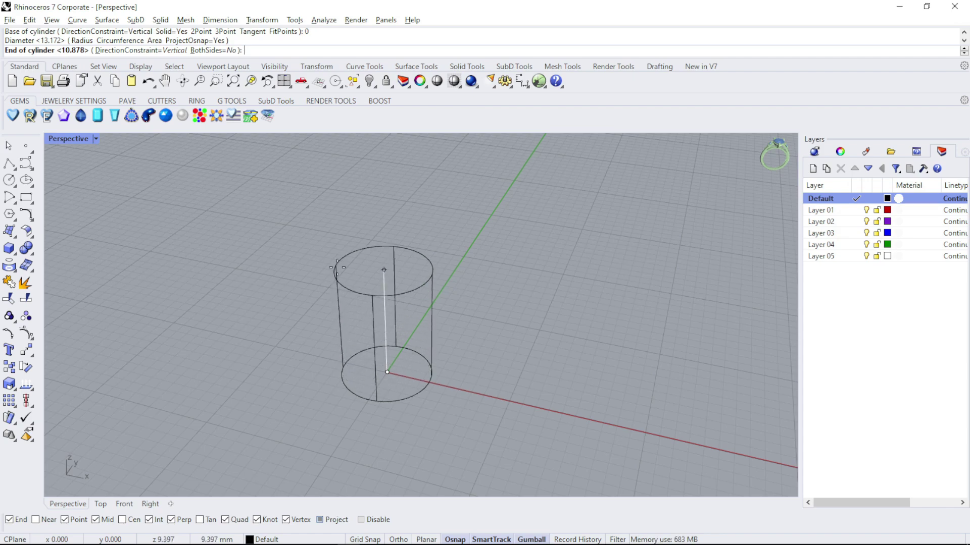
{"action": "left_click", "coordinate": [357, 250]}
{"action": "right_click_drag", "start_coordinate": [496, 298], "coordinate": [471, 331]}
{"action": "left_click", "coordinate": [362, 315]}
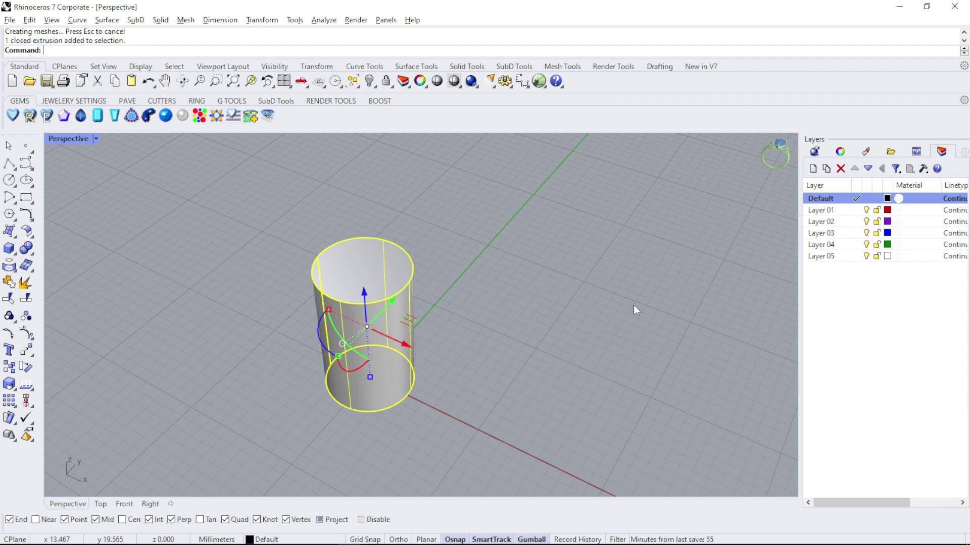
{"action": "key", "text": "Delete"}
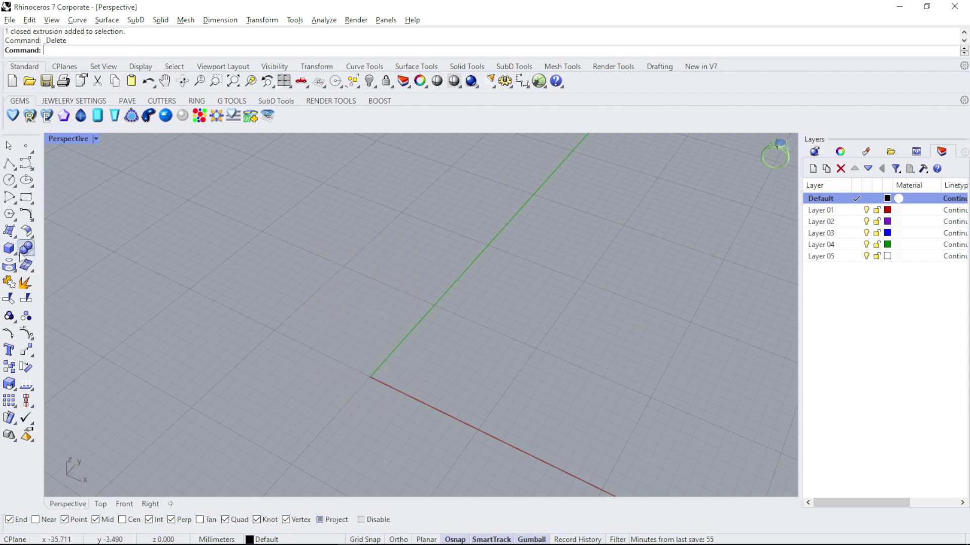
Step: Draw a vertical solid tube centred on the origin with freehand outer and inner radii and height, view it, and delete it
{"action": "left_click", "coordinate": [14, 256]}
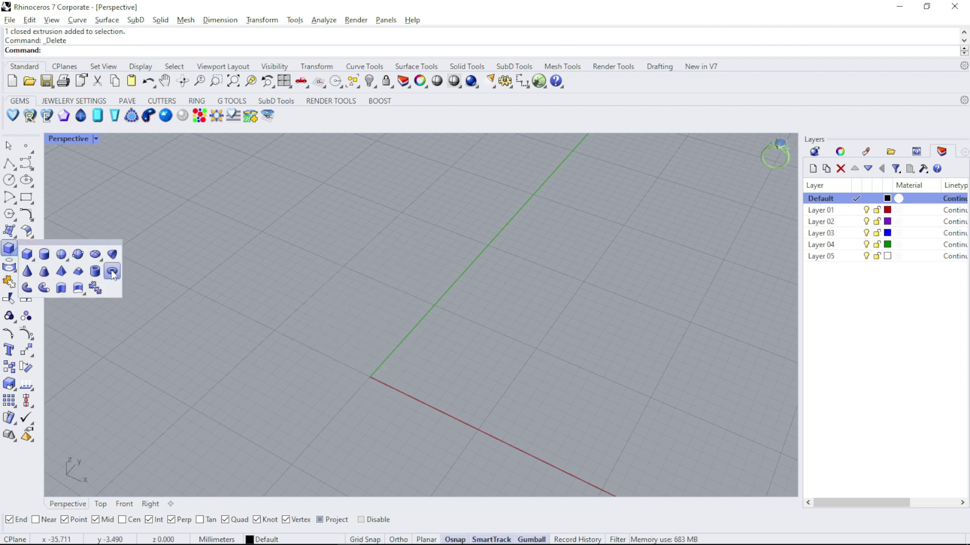
{"action": "left_click", "coordinate": [95, 272]}
{"action": "left_click", "coordinate": [371, 376]}
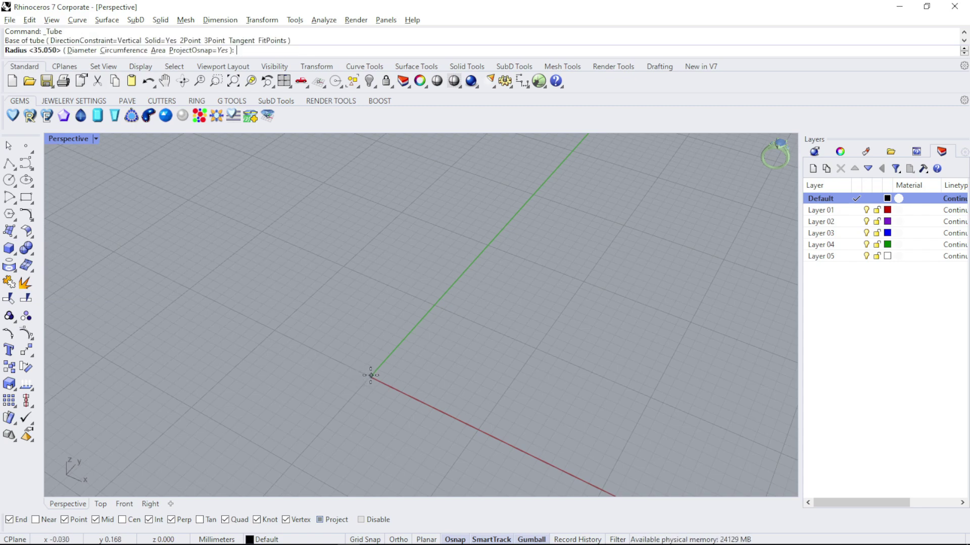
{"action": "left_click", "coordinate": [461, 432]}
{"action": "left_click", "coordinate": [437, 424]}
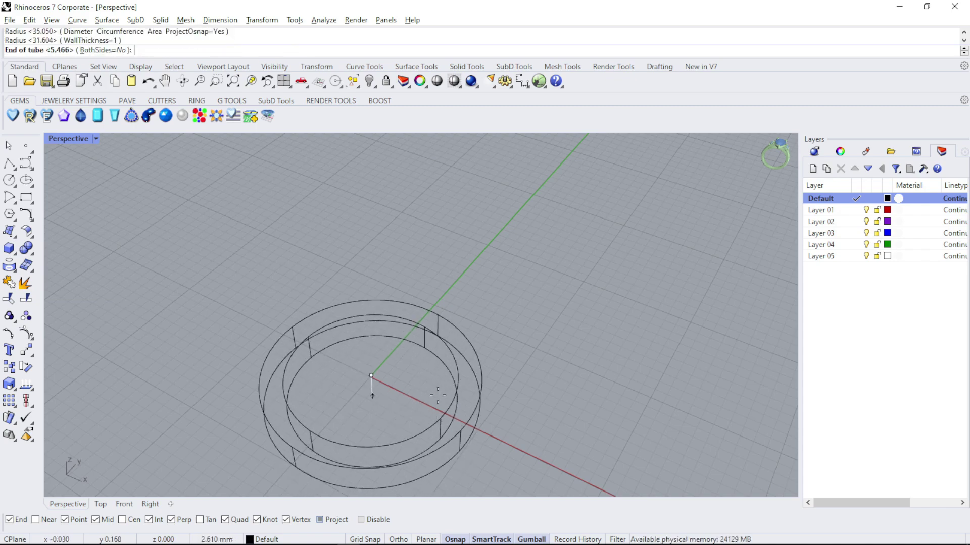
{"action": "left_click", "coordinate": [538, 278]}
{"action": "right_click_drag", "start_coordinate": [537, 278], "coordinate": [509, 359]}
{"action": "left_click", "coordinate": [509, 358]}
{"action": "key", "text": "Delete"}
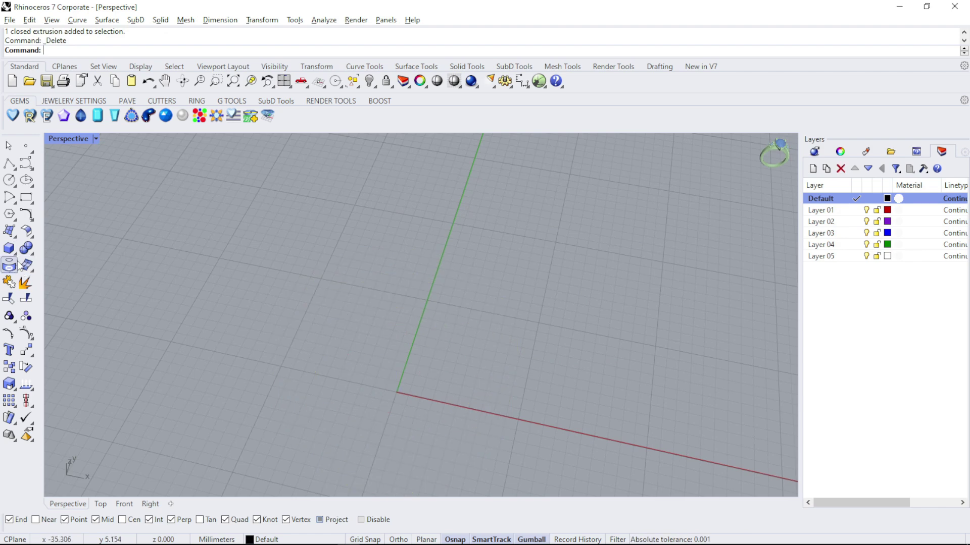
Step: Draw a torus centred on the origin with freehand main and second radii, view it, and delete it
{"action": "left_click", "coordinate": [15, 255]}
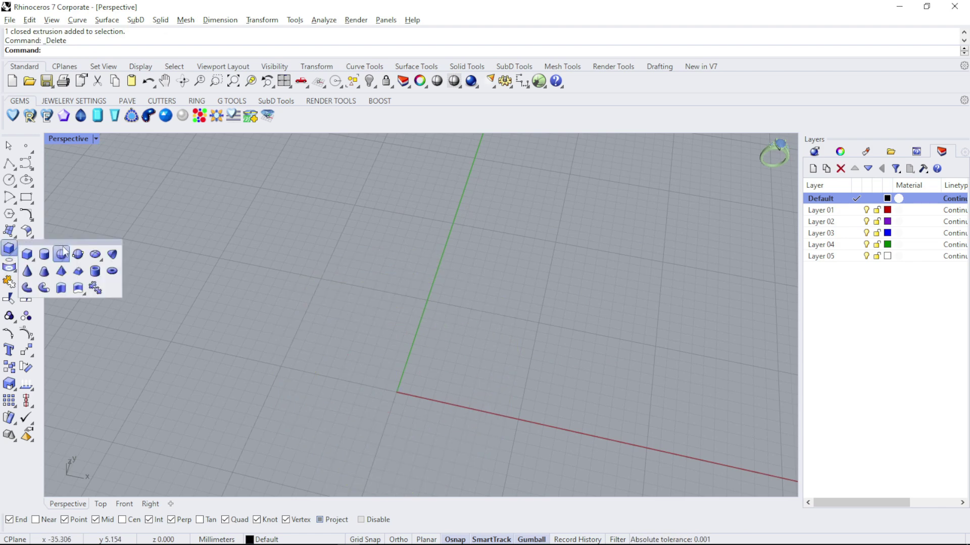
{"action": "left_click", "coordinate": [112, 272]}
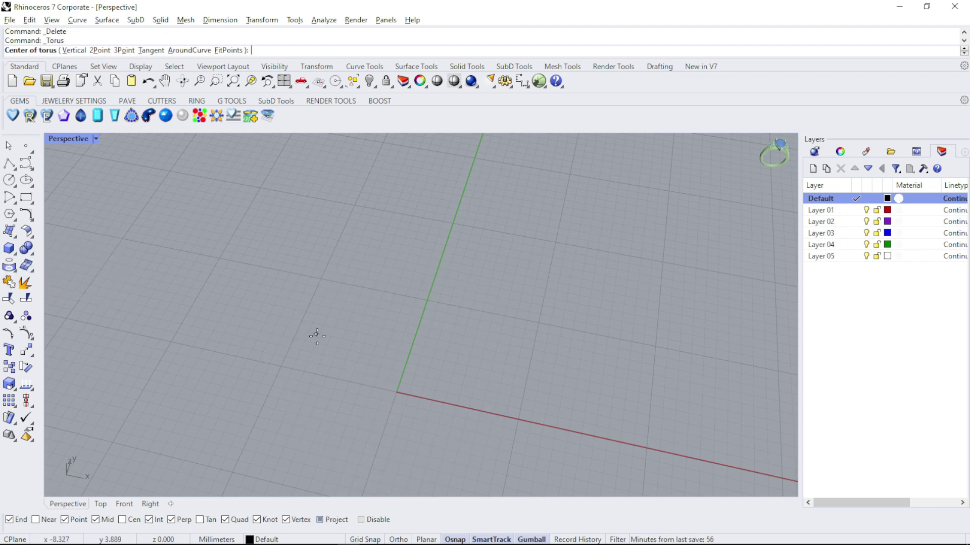
{"action": "left_click", "coordinate": [399, 392]}
{"action": "left_click", "coordinate": [270, 303]}
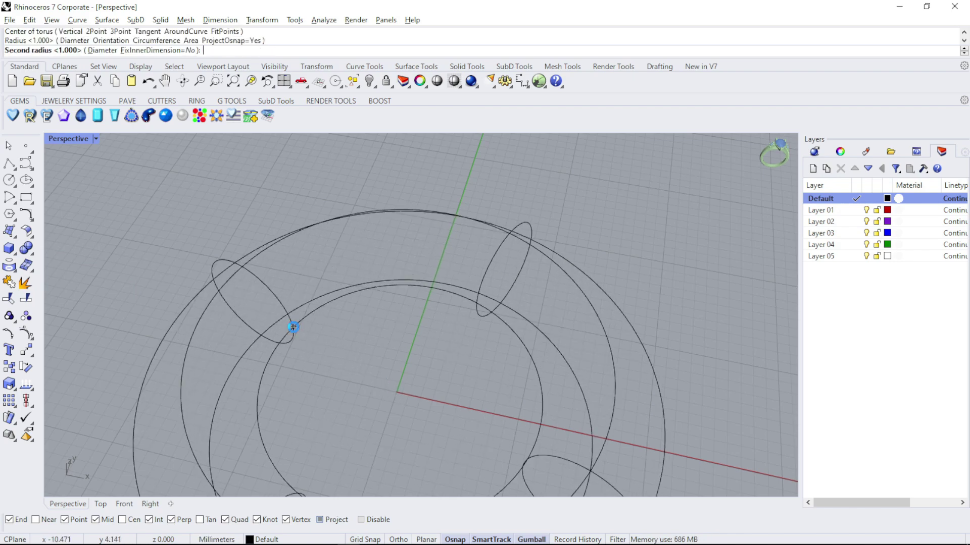
{"action": "left_click", "coordinate": [295, 301]}
{"action": "right_click_drag", "start_coordinate": [295, 301], "coordinate": [371, 288]}
{"action": "left_click", "coordinate": [371, 288]}
{"action": "key", "text": "Delete"}
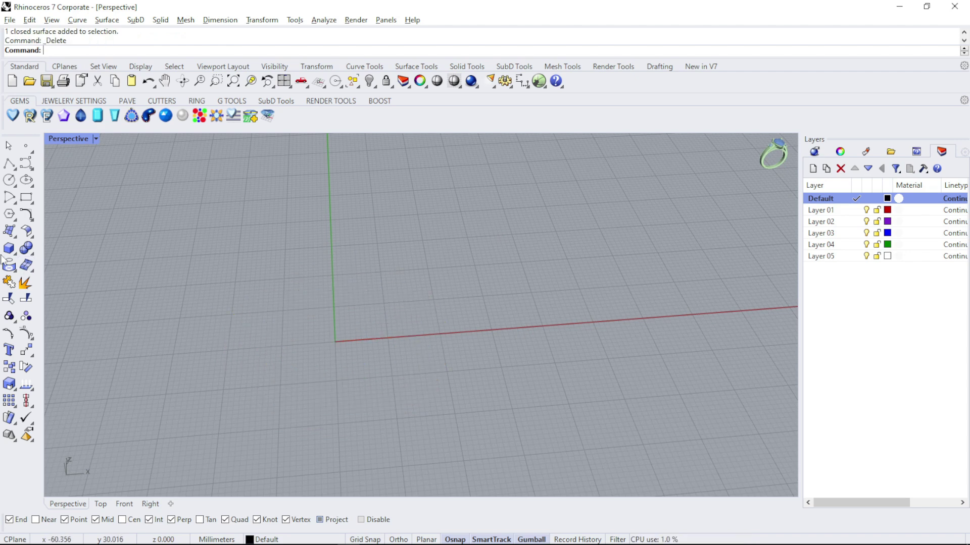
Step: Draw a solid box around the origin, setting its base corners and height freehand
{"action": "left_click", "coordinate": [15, 258]}
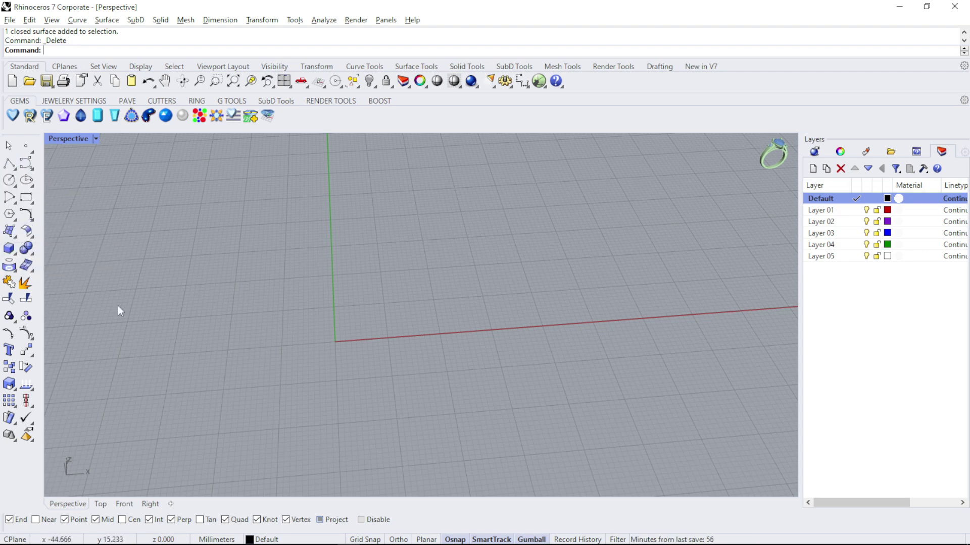
{"action": "left_click", "coordinate": [9, 248]}
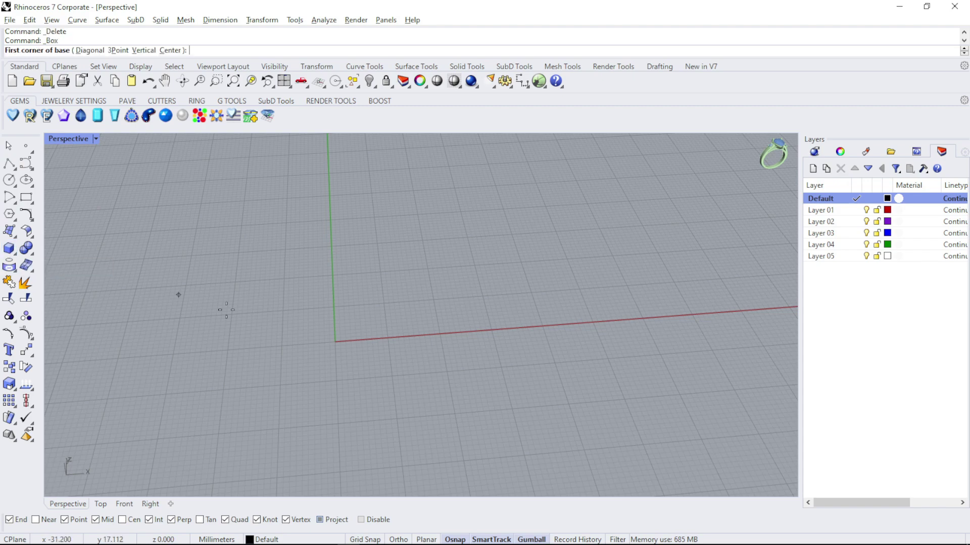
{"action": "left_click", "coordinate": [406, 402]}
{"action": "left_click", "coordinate": [406, 309]}
{"action": "mouse_move", "coordinate": [406, 310]}
{"action": "right_mouse_down"}
{"action": "mouse_move", "coordinate": [505, 305]}
{"action": "mouse_move", "coordinate": [468, 299]}
{"action": "right_mouse_up"}
Step: Copy and paste the box in place, and move the copy along the X axis so that it partly overlaps the original
{"action": "left_click", "coordinate": [319, 286]}
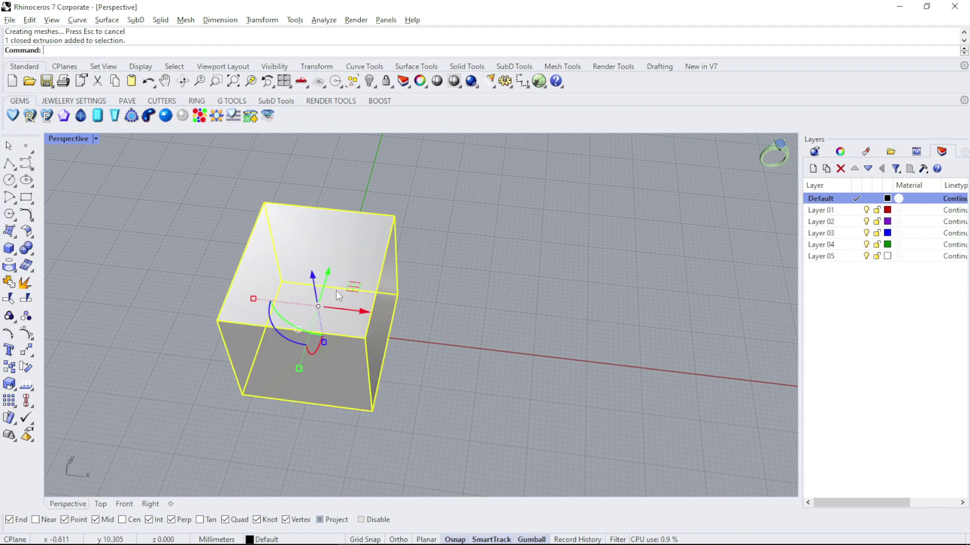
{"action": "key", "text": "ctrl+c"}
{"action": "key", "text": "ctrl+v"}
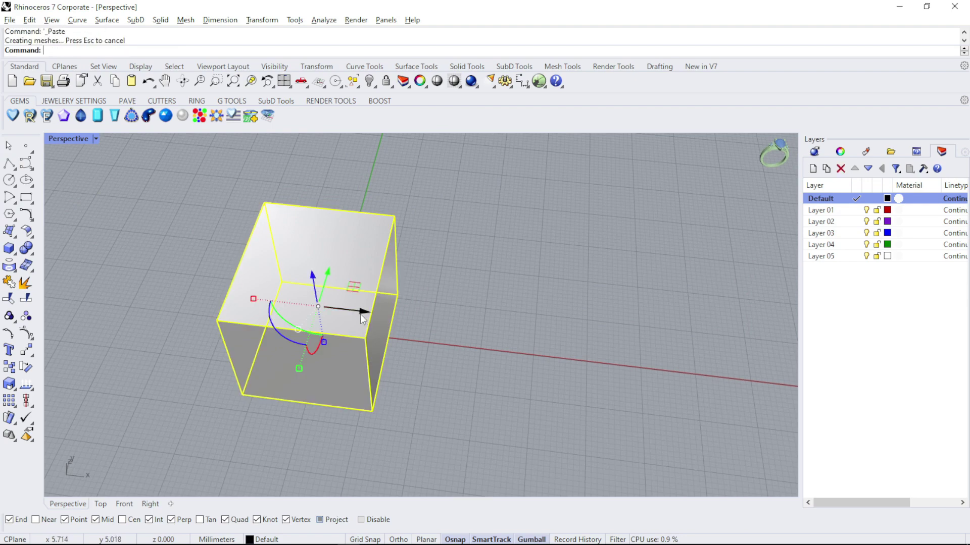
{"action": "left_click_drag", "start_coordinate": [357, 311], "coordinate": [465, 333]}
Step: Scale the copied box down along its Y axis and in height, check the overlap with the original, and deselect it
{"action": "right_click_drag", "start_coordinate": [465, 334], "coordinate": [481, 261]}
{"action": "left_click_drag", "start_coordinate": [344, 375], "coordinate": [362, 364]}
{"action": "right_click_drag", "start_coordinate": [514, 402], "coordinate": [410, 310]}
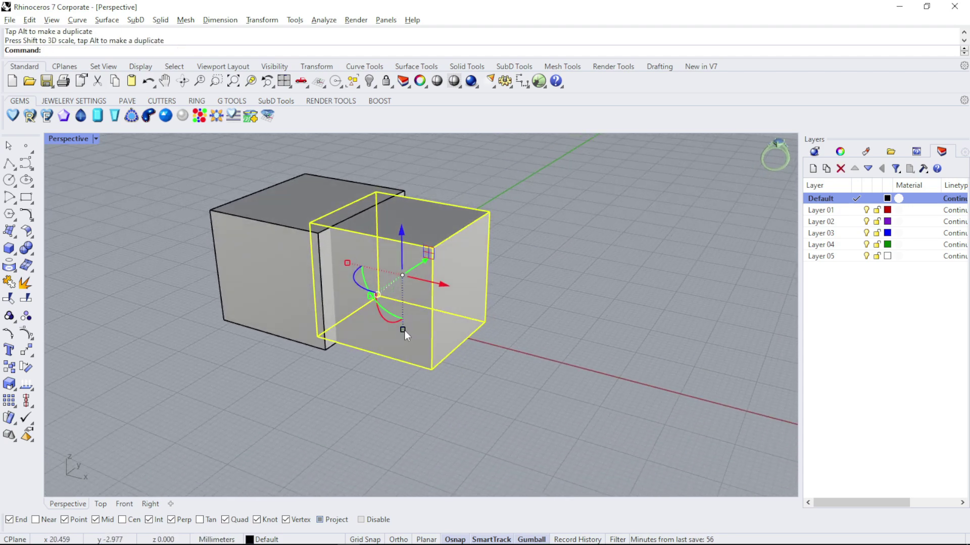
{"action": "left_click_drag", "start_coordinate": [403, 330], "coordinate": [400, 309]}
{"action": "left_click", "coordinate": [682, 317]}
{"action": "right_click_drag", "start_coordinate": [682, 318], "coordinate": [429, 244]}
{"action": "left_click", "coordinate": [419, 252]}
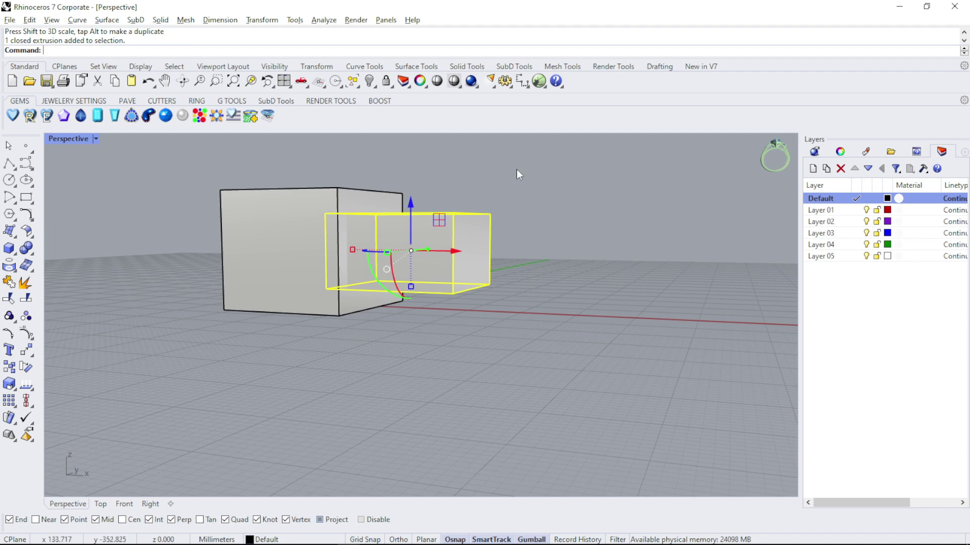
{"action": "right_click_drag", "start_coordinate": [517, 169], "coordinate": [511, 249]}
{"action": "right_click_drag", "start_coordinate": [315, 247], "coordinate": [283, 241]}
{"action": "scroll", "coordinate": [269, 238], "scroll_direction": "up", "scroll_amount": 3}
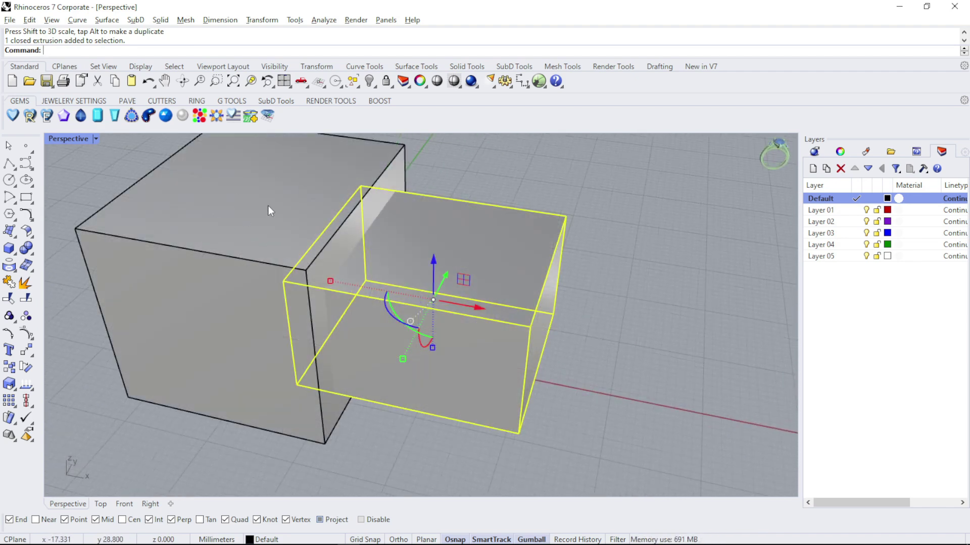
{"action": "left_click", "coordinate": [563, 189]}
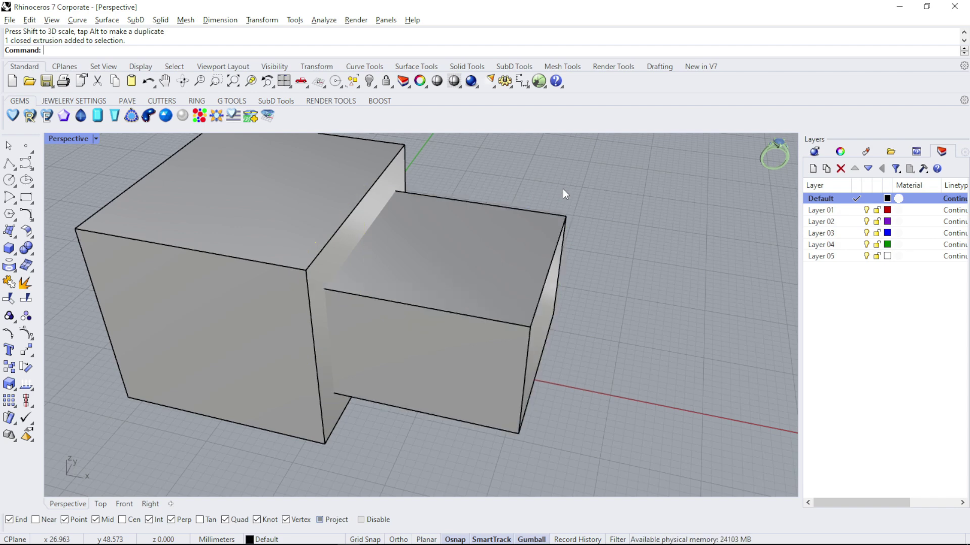
Step: Merge the large box and the smaller overlapping box into one solid with a Boolean union
{"action": "left_click", "coordinate": [14, 252]}
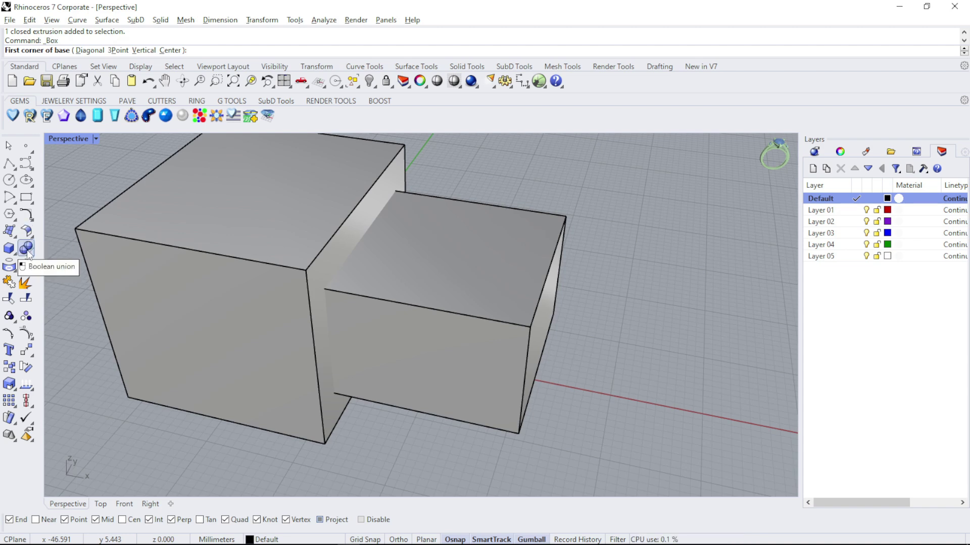
{"action": "right_click", "coordinate": [27, 251]}
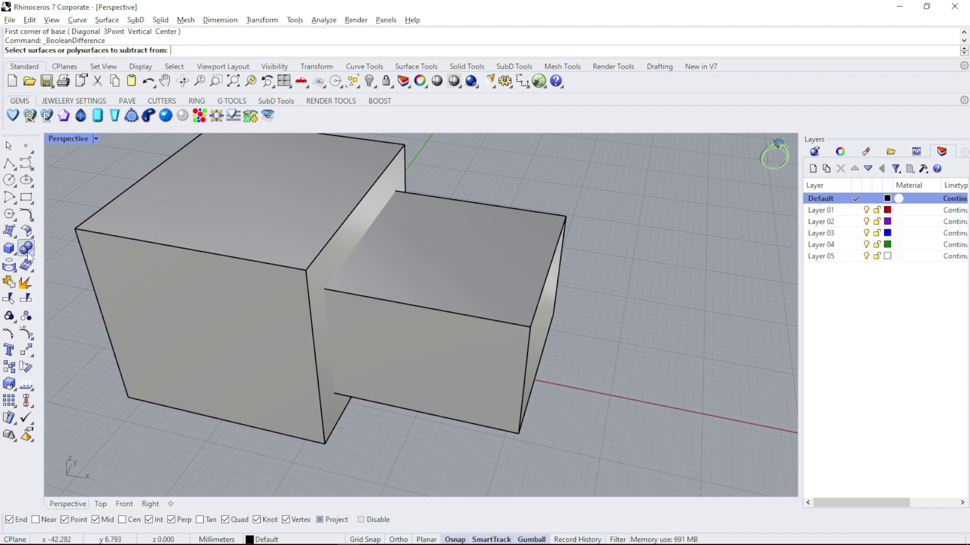
{"action": "left_click", "coordinate": [33, 253]}
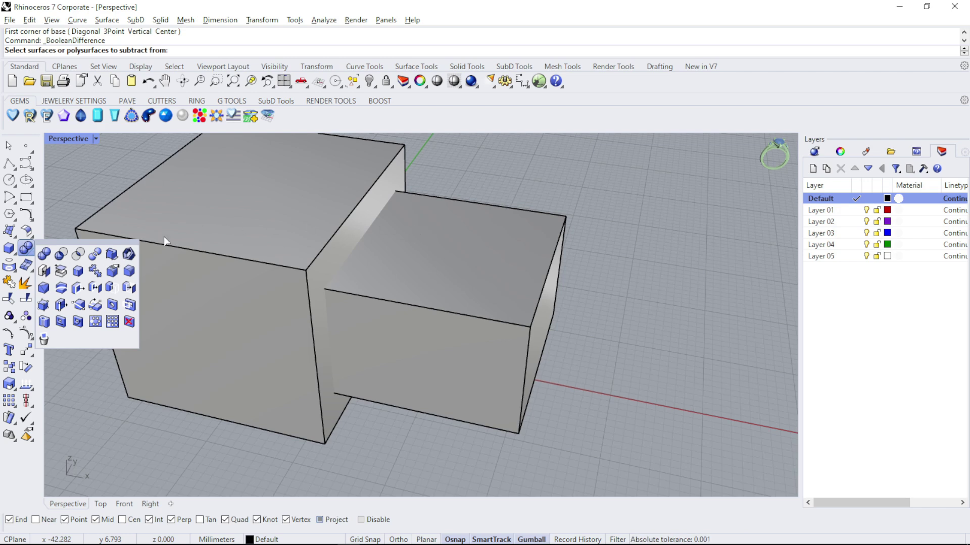
{"action": "left_click", "coordinate": [47, 251]}
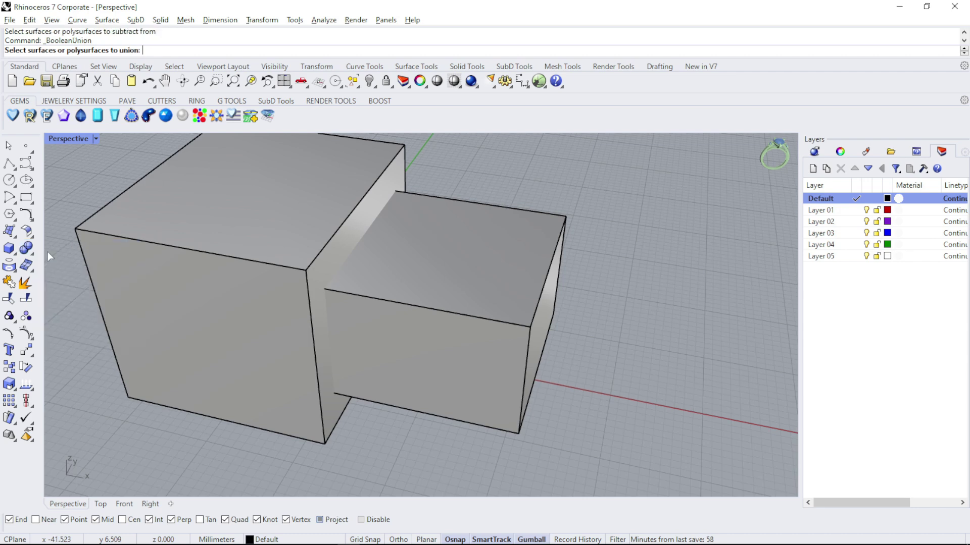
{"action": "scroll", "coordinate": [334, 236], "scroll_direction": "down", "scroll_amount": 4}
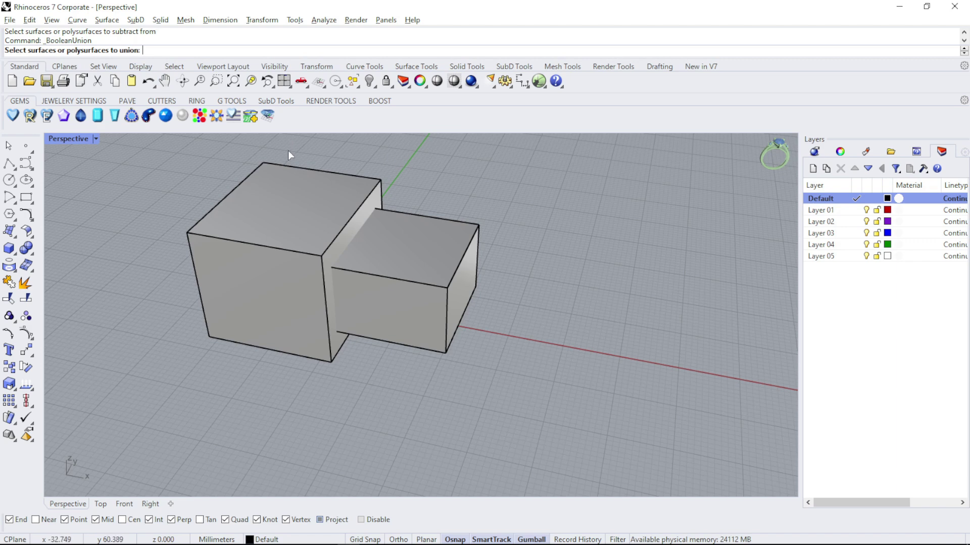
{"action": "scroll", "coordinate": [338, 182], "scroll_direction": "up", "scroll_amount": 3}
{"action": "left_click", "coordinate": [281, 244]}
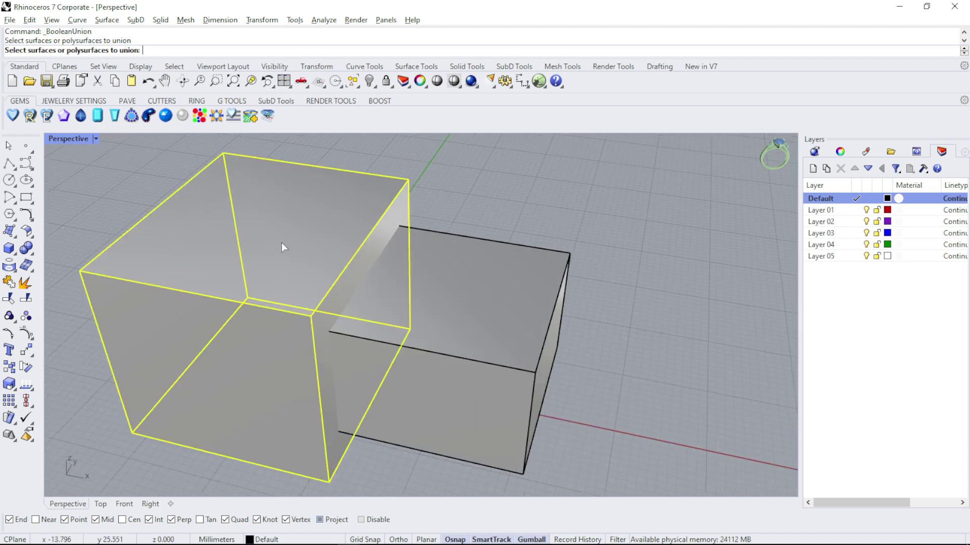
{"action": "left_click", "coordinate": [459, 275]}
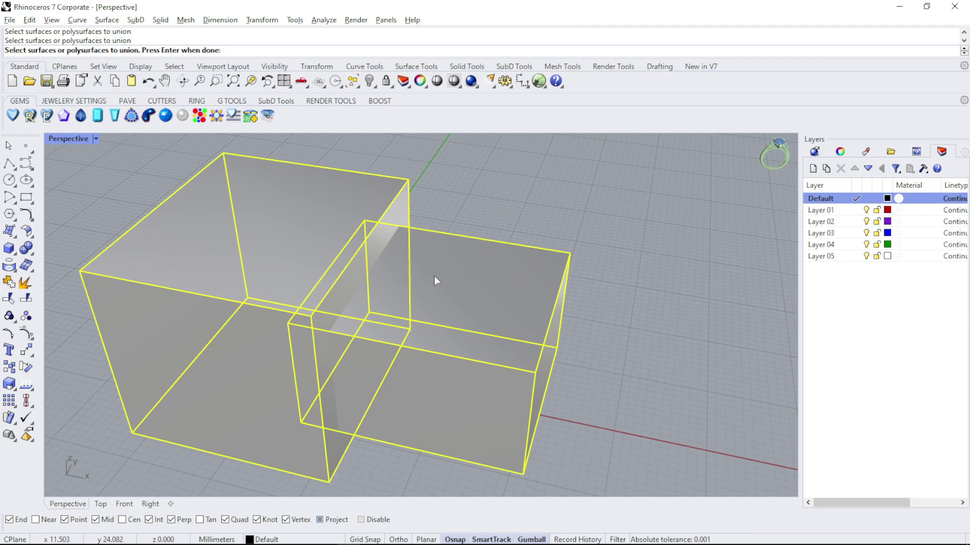
{"action": "key", "text": "Return"}
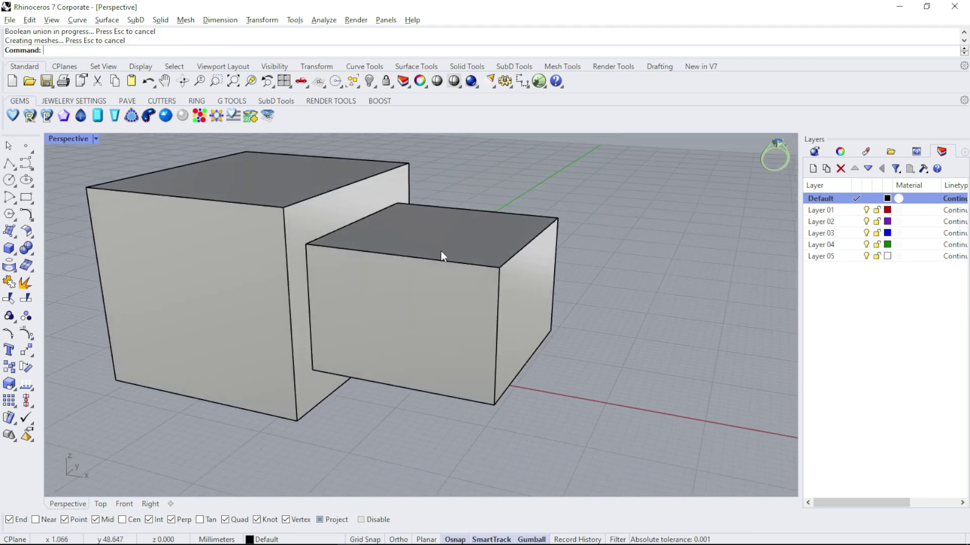
Step: Select and inspect the merged solid from several angles, and undo the Boolean union
{"action": "left_click", "coordinate": [439, 250]}
{"action": "left_click", "coordinate": [523, 187]}
{"action": "right_click_drag", "start_coordinate": [523, 187], "coordinate": [564, 192]}
{"action": "left_click", "coordinate": [527, 290]}
{"action": "left_click", "coordinate": [562, 195]}
{"action": "key", "text": "ctrl+z"}
{"action": "left_click", "coordinate": [585, 182]}
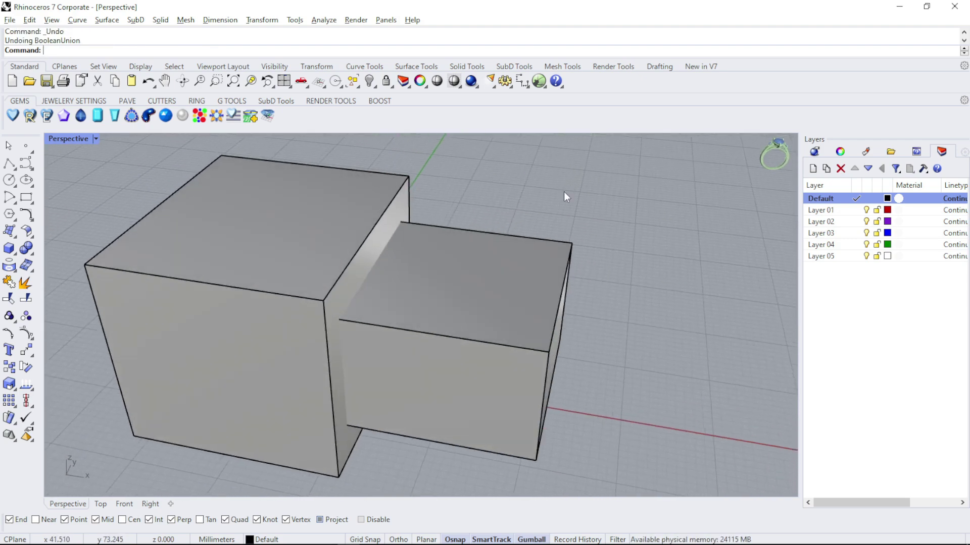
Step: Subtract the smaller overlapping box from the large box with a Boolean difference and inspect the cut-out
{"action": "left_click", "coordinate": [31, 254]}
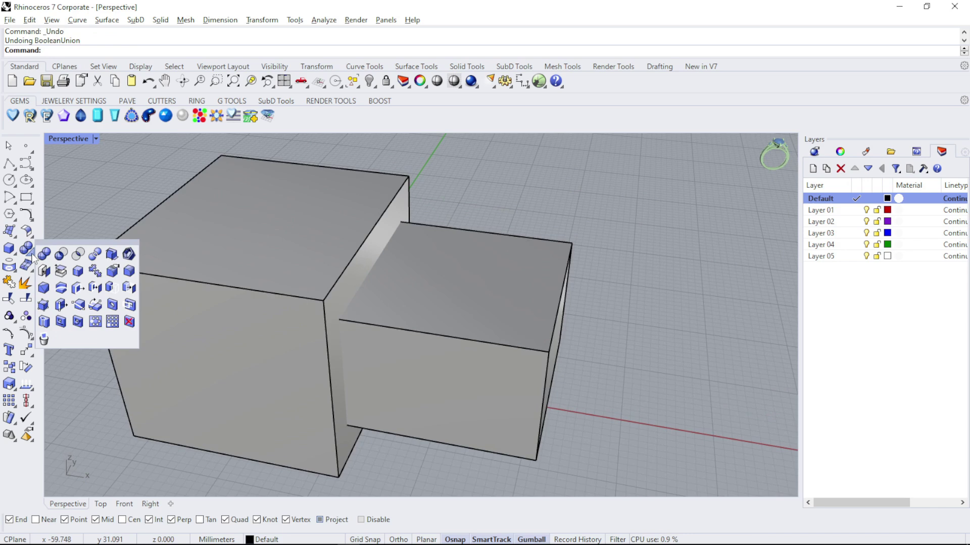
{"action": "left_click", "coordinate": [61, 254]}
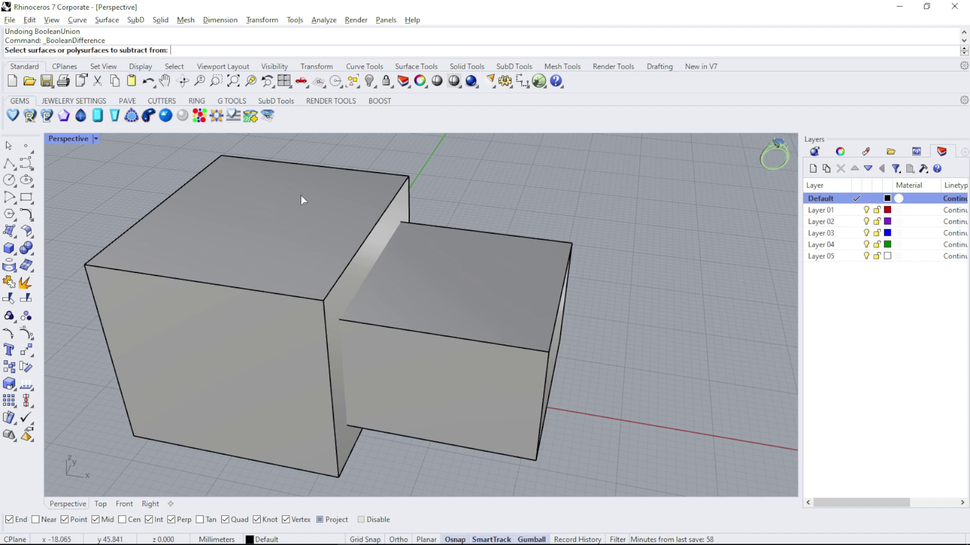
{"action": "left_click", "coordinate": [267, 211]}
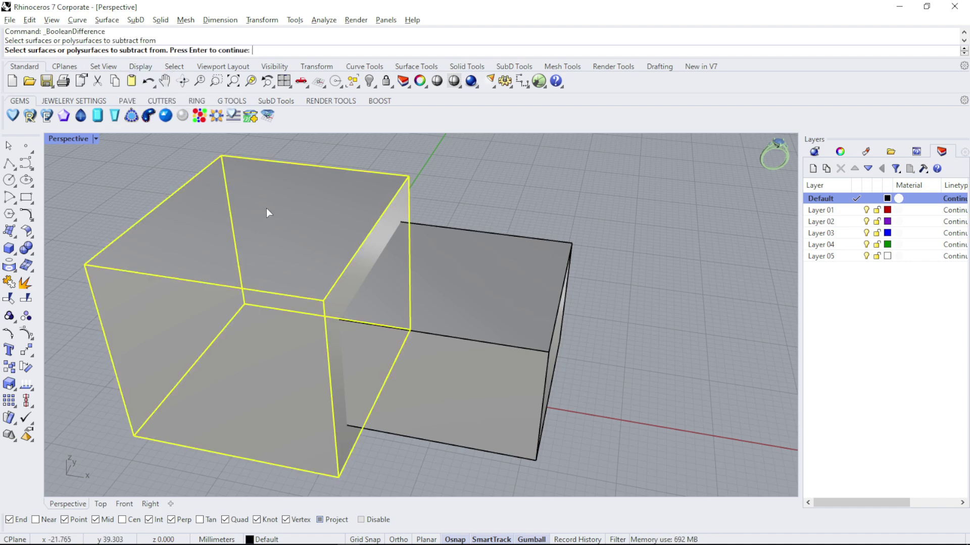
{"action": "key", "text": "Return"}
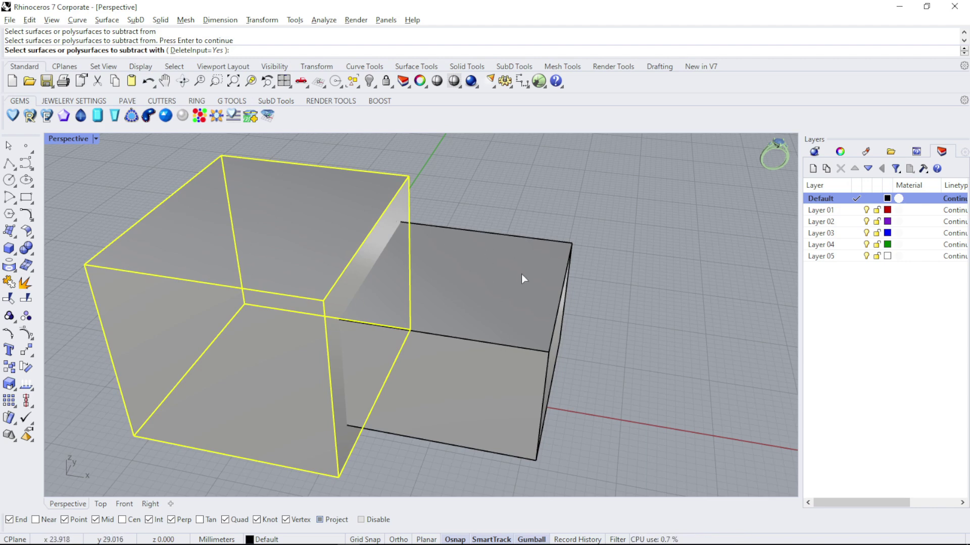
{"action": "left_click", "coordinate": [499, 264]}
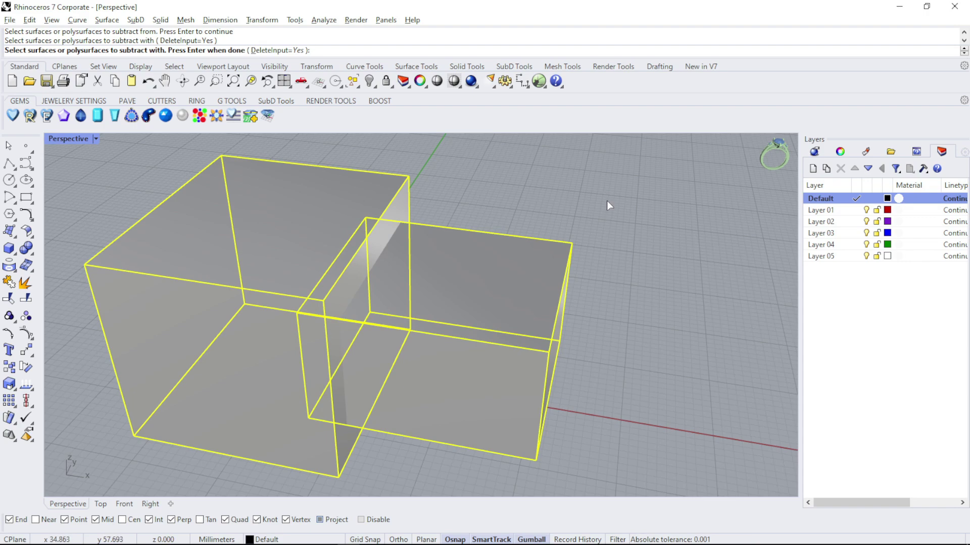
{"action": "key", "text": "Return"}
{"action": "mouse_move", "coordinate": [608, 201]}
{"action": "right_mouse_down"}
{"action": "mouse_move", "coordinate": [541, 293]}
{"action": "mouse_move", "coordinate": [460, 207]}
{"action": "mouse_move", "coordinate": [440, 137]}
{"action": "mouse_move", "coordinate": [476, 247]}
{"action": "mouse_move", "coordinate": [534, 310]}
{"action": "right_mouse_up"}
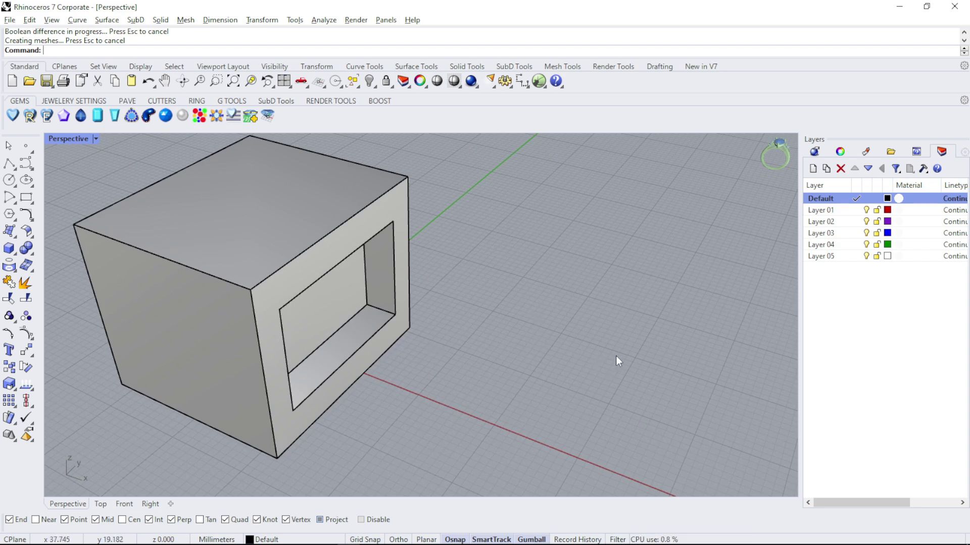
Step: Undo the Boolean difference and delete both boxes
{"action": "key", "text": "ctrl+z"}
{"action": "left_click", "coordinate": [626, 273]}
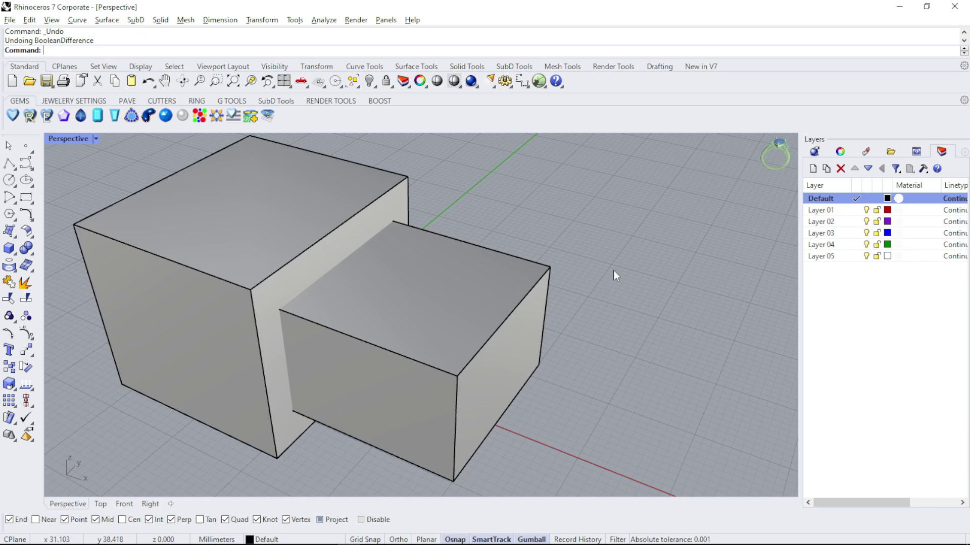
{"action": "left_click", "coordinate": [30, 250]}
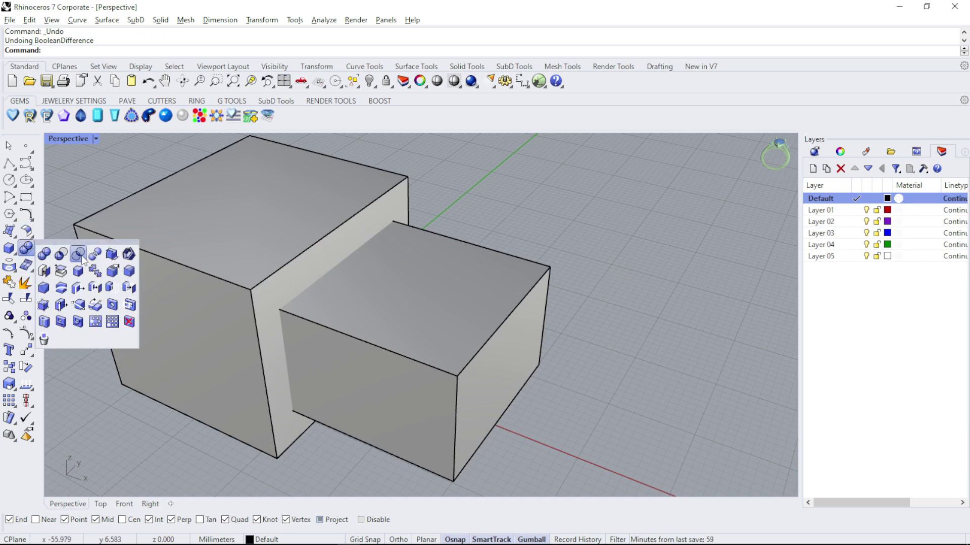
{"action": "right_click_drag", "start_coordinate": [552, 189], "coordinate": [417, 309]}
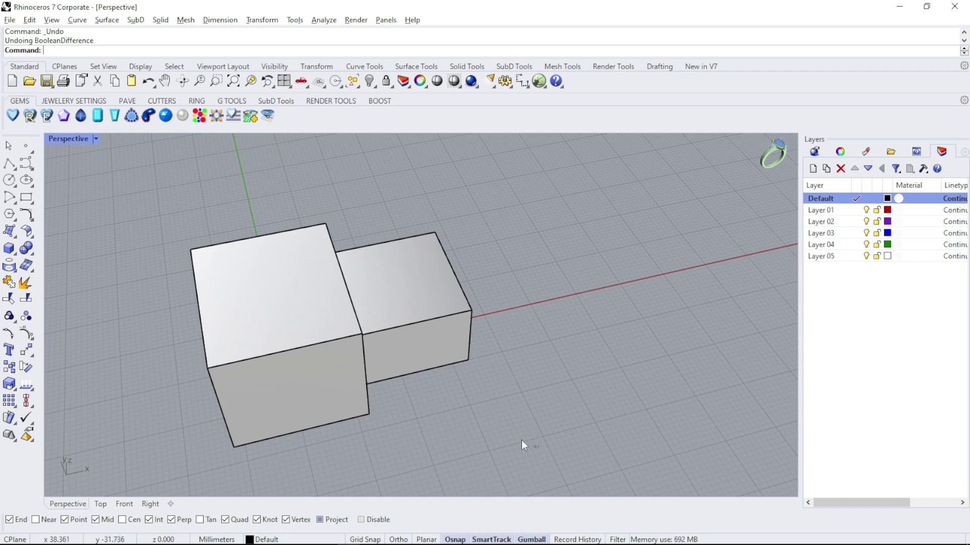
{"action": "left_click_drag", "start_coordinate": [522, 446], "coordinate": [281, 219]}
{"action": "key", "text": "Delete"}
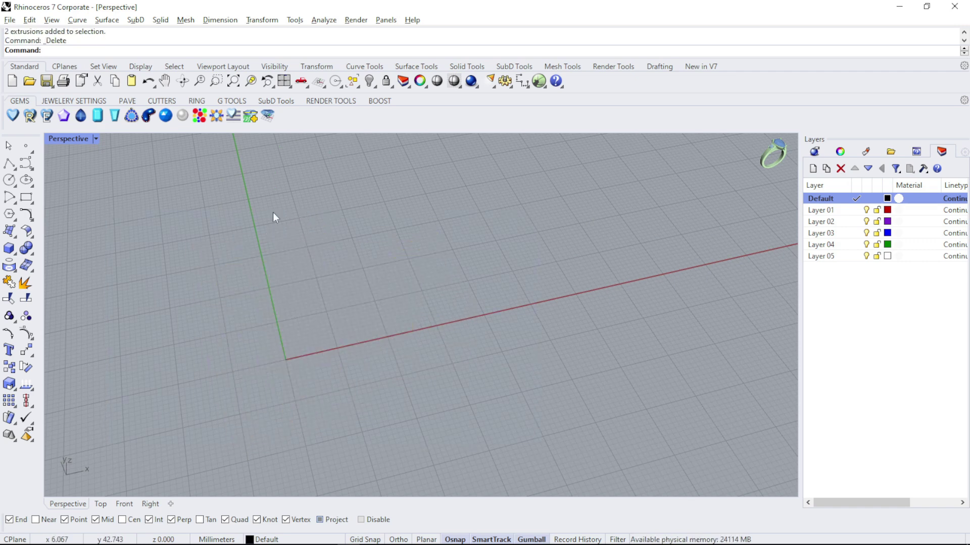
Step: Create a solid sphere centred at the origin on the construction plane
{"action": "left_click", "coordinate": [14, 253]}
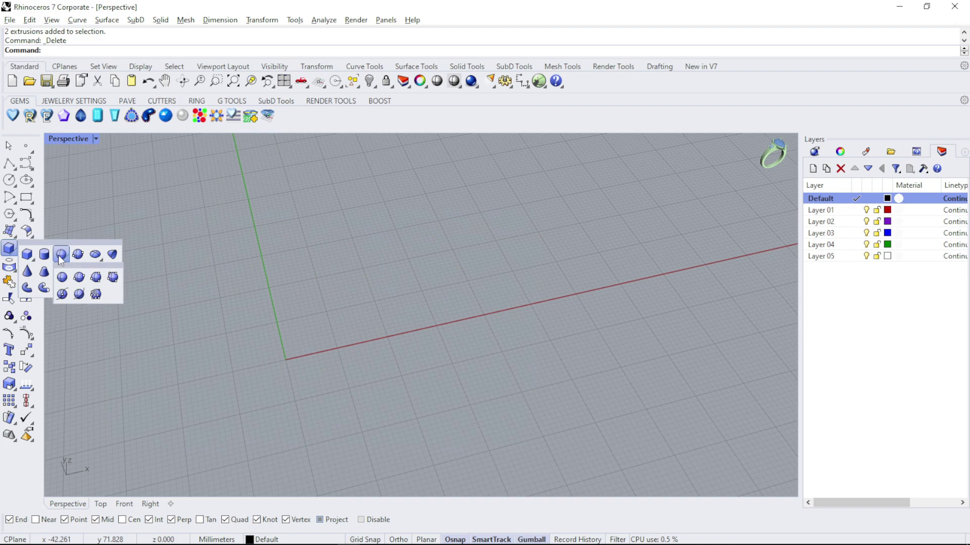
{"action": "left_click", "coordinate": [60, 255]}
{"action": "left_click", "coordinate": [287, 364]}
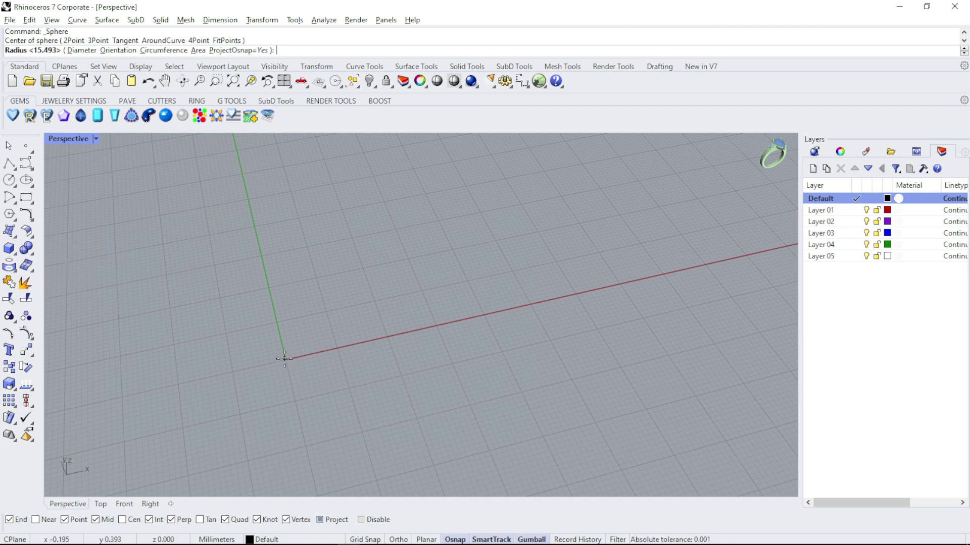
{"action": "left_click", "coordinate": [332, 346]}
{"action": "right_click_drag", "start_coordinate": [360, 323], "coordinate": [370, 296]}
Step: Copy and paste the sphere in place, and move the copy along the X axis so that it partly overlaps the original
{"action": "left_click", "coordinate": [306, 368]}
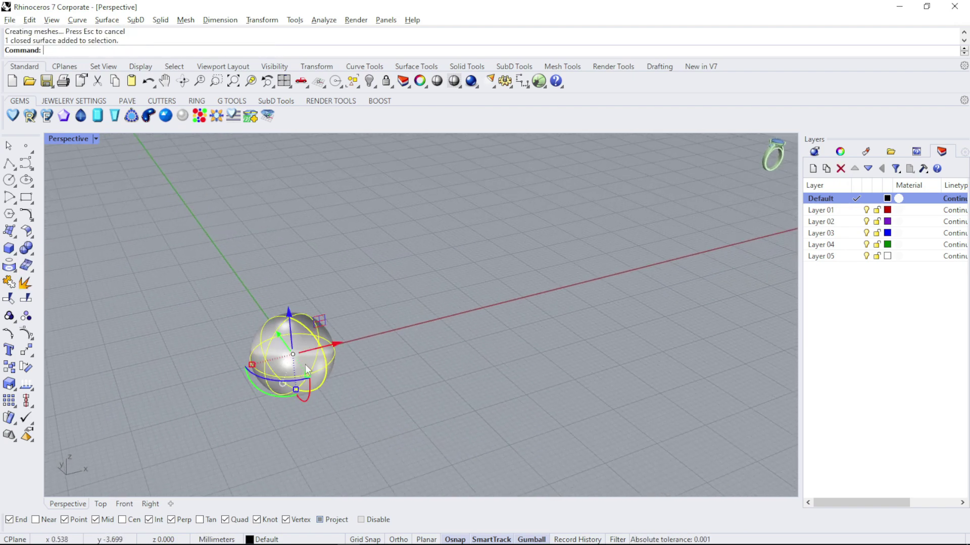
{"action": "key", "text": "ctrl+c"}
{"action": "key", "text": "ctrl+v"}
{"action": "left_click_drag", "start_coordinate": [334, 349], "coordinate": [379, 338]}
{"action": "right_click_drag", "start_coordinate": [471, 277], "coordinate": [397, 362]}
{"action": "scroll", "coordinate": [397, 361], "scroll_direction": "up", "scroll_amount": 5}
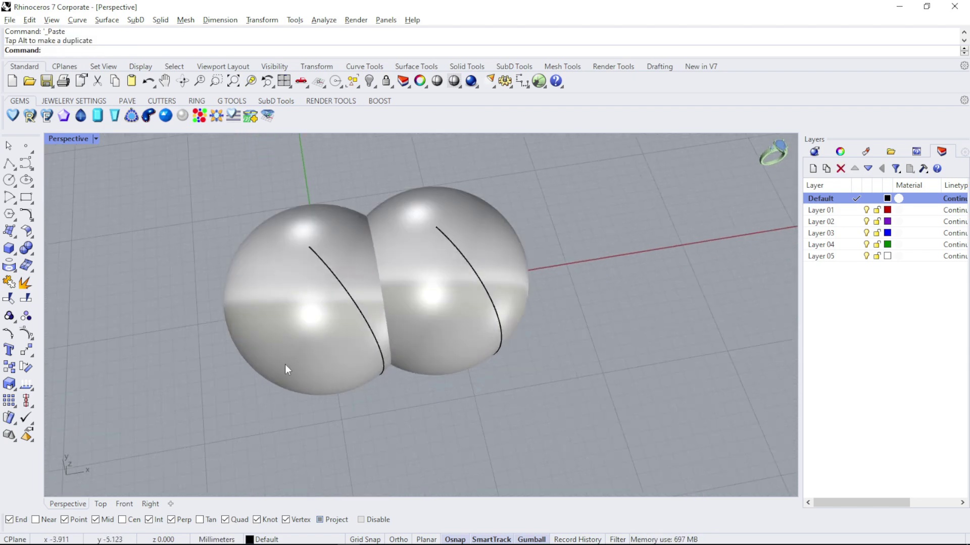
Step: Reduce the two overlapping spheres to their shared volume with a Boolean intersection
{"action": "left_click", "coordinate": [407, 226]}
{"action": "left_click", "coordinate": [296, 256], "text": "shift"}
{"action": "right_click_drag", "start_coordinate": [296, 257], "coordinate": [365, 263]}
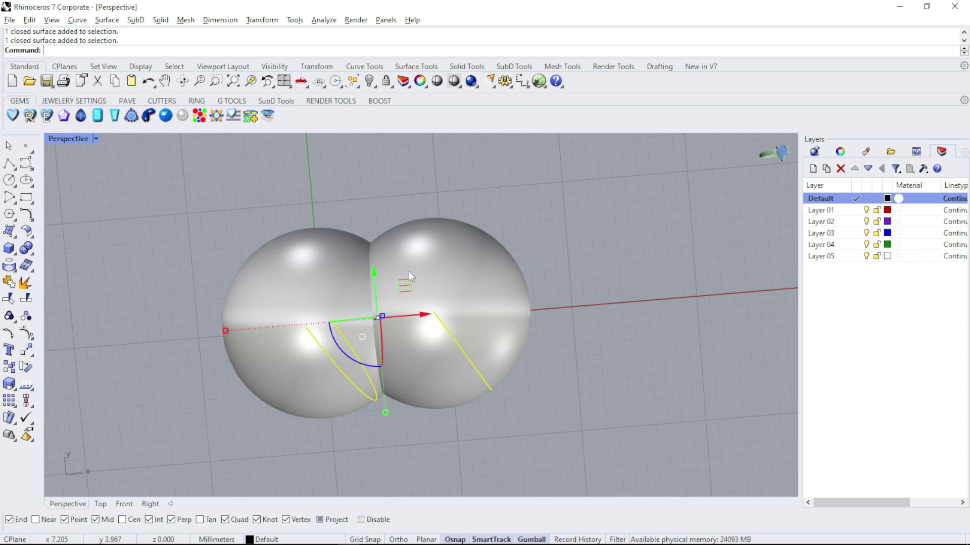
{"action": "left_click", "coordinate": [359, 172]}
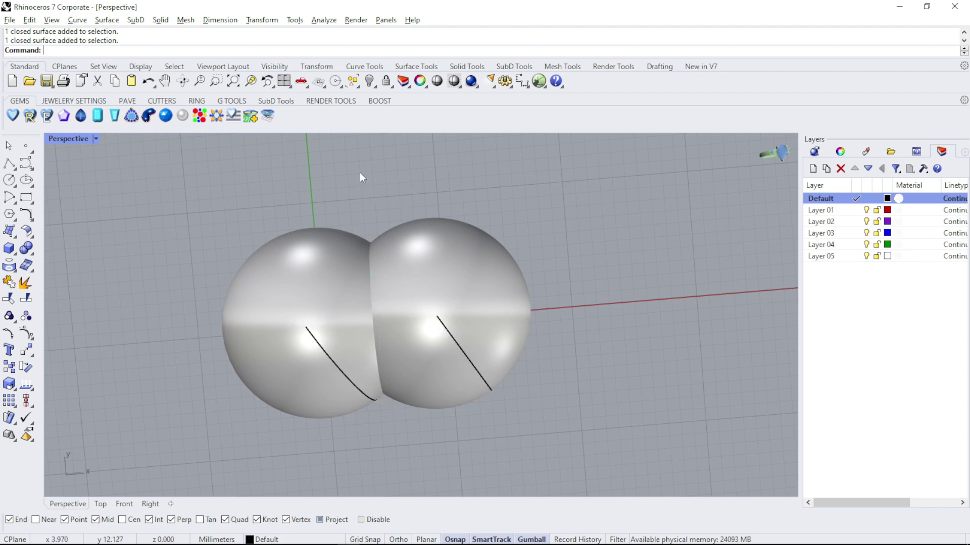
{"action": "left_click", "coordinate": [32, 254]}
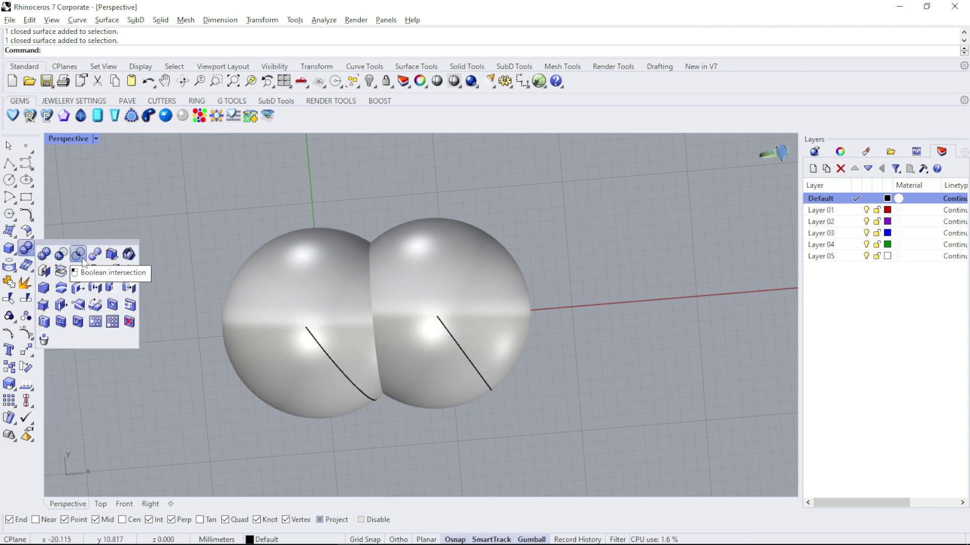
{"action": "left_click", "coordinate": [81, 259]}
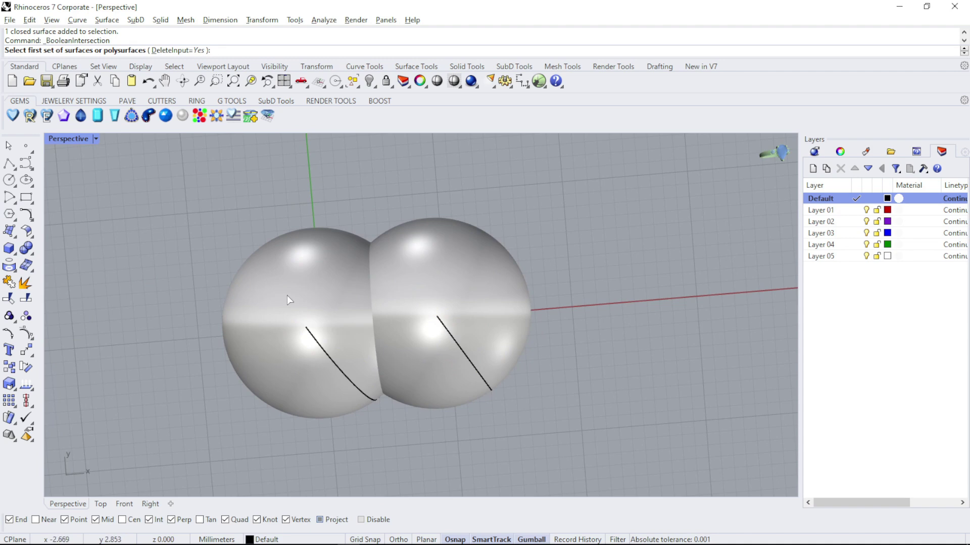
{"action": "left_click", "coordinate": [287, 296]}
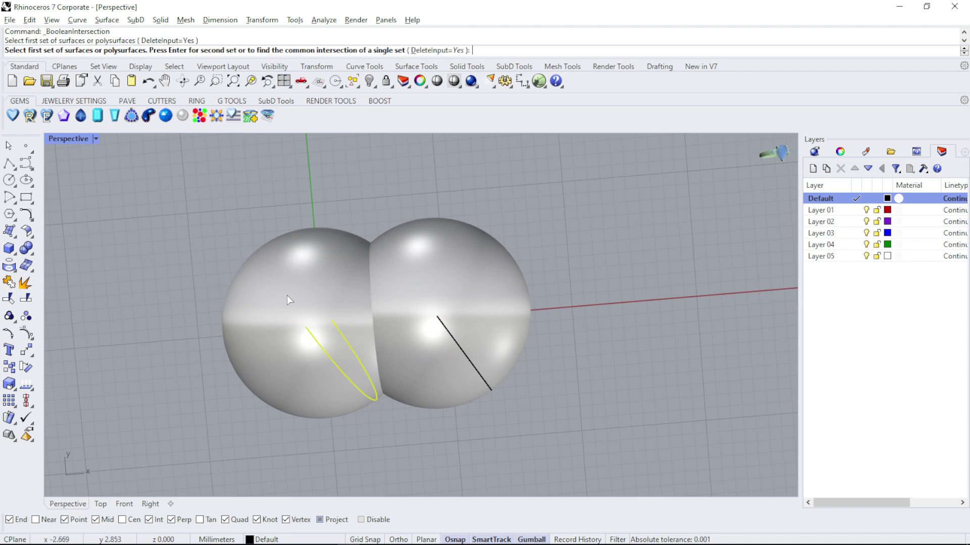
{"action": "left_click", "coordinate": [441, 256]}
{"action": "key", "text": "Return"}
{"action": "key", "text": "Return"}
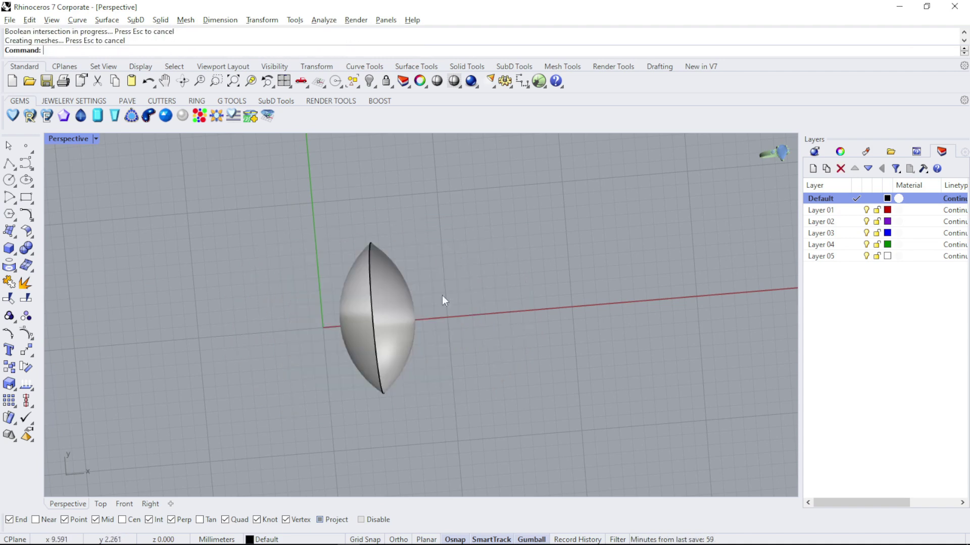
Step: Select and inspect the lens-shaped intersection solid from several angles, and deselect it
{"action": "right_click_drag", "start_coordinate": [444, 301], "coordinate": [408, 244]}
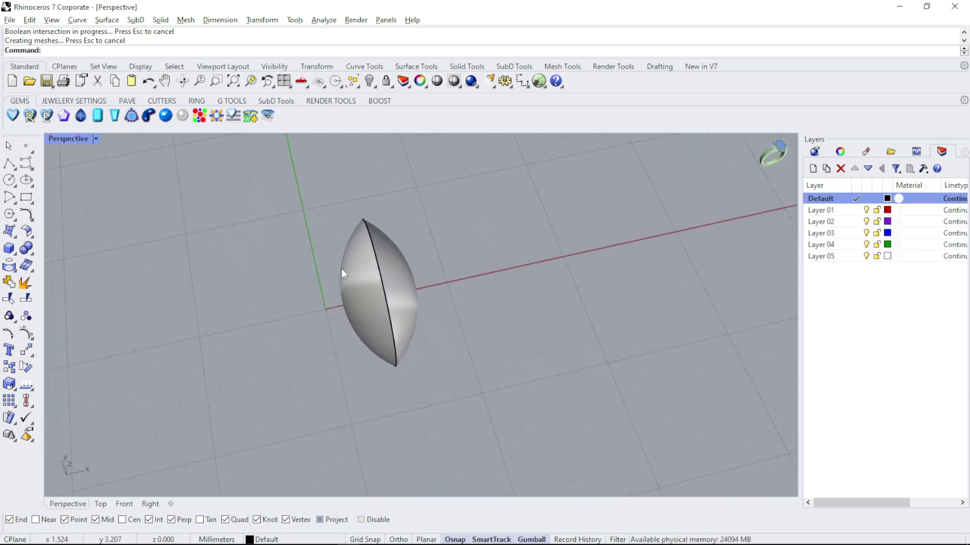
{"action": "mouse_move", "coordinate": [346, 340]}
{"action": "right_mouse_down"}
{"action": "mouse_move", "coordinate": [351, 404]}
{"action": "mouse_move", "coordinate": [359, 353]}
{"action": "right_mouse_up"}
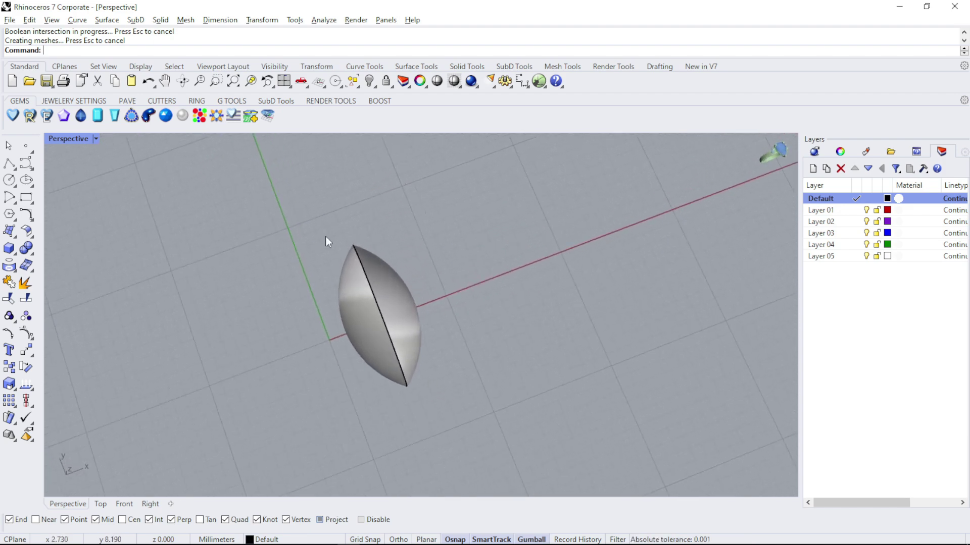
{"action": "left_click", "coordinate": [353, 265]}
{"action": "right_click_drag", "start_coordinate": [353, 265], "coordinate": [441, 280]}
{"action": "right_click_drag", "start_coordinate": [404, 228], "coordinate": [219, 353]}
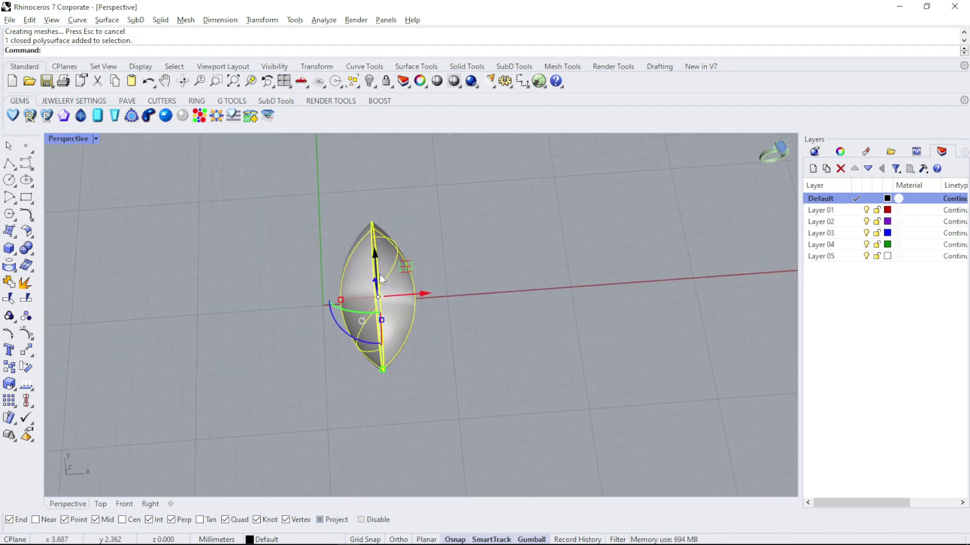
{"action": "left_click", "coordinate": [484, 316]}
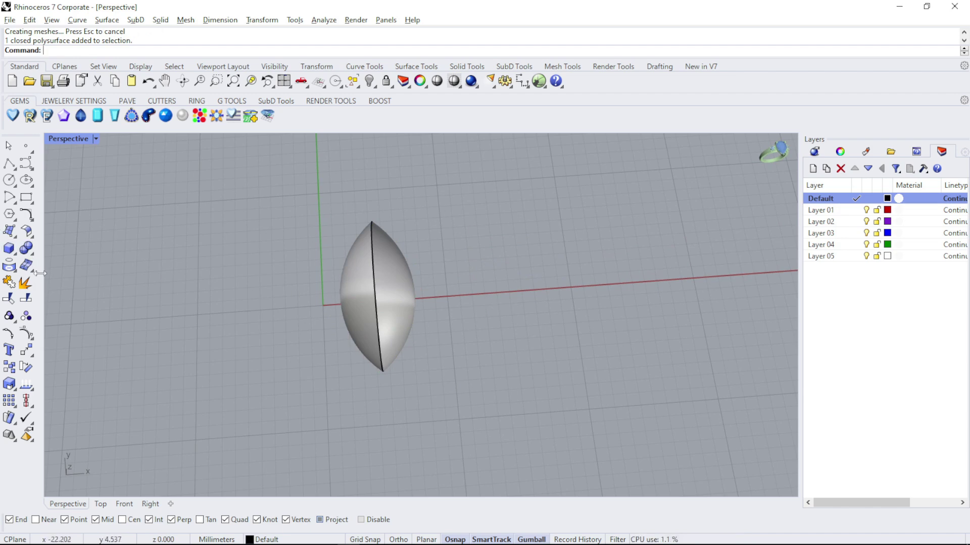
Step: Create a vertical solid cylinder on the construction plane, beside the lens-shaped solid on the negative X side
{"action": "left_click", "coordinate": [33, 254]}
{"action": "left_click", "coordinate": [10, 250]}
{"action": "left_click", "coordinate": [44, 254]}
{"action": "left_click", "coordinate": [172, 321]}
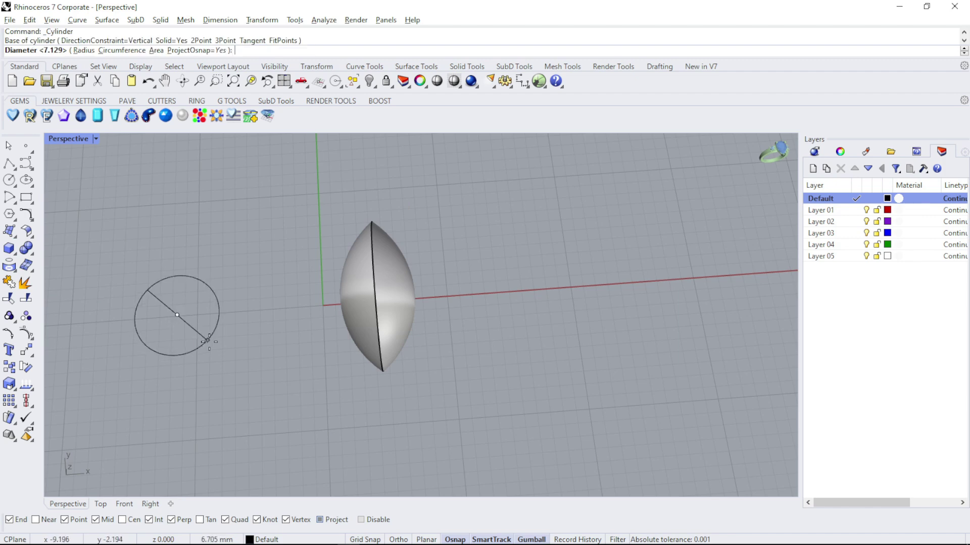
{"action": "left_click", "coordinate": [232, 361]}
{"action": "left_click", "coordinate": [150, 251]}
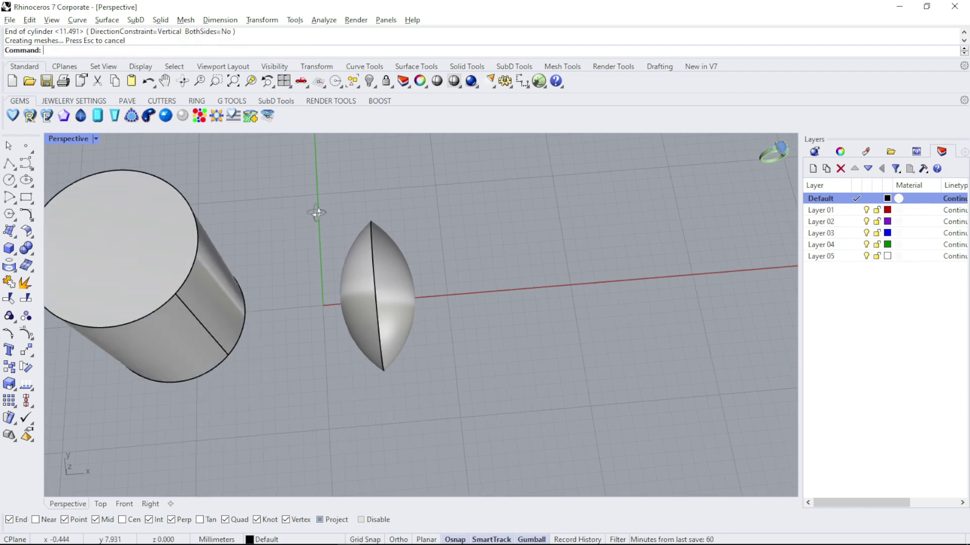
Step: Tilt the lens-shaped solid about its Y axis and move it so that it partly overlaps the cylinder's side
{"action": "right_click_drag", "start_coordinate": [318, 211], "coordinate": [325, 265]}
{"action": "left_click", "coordinate": [376, 262]}
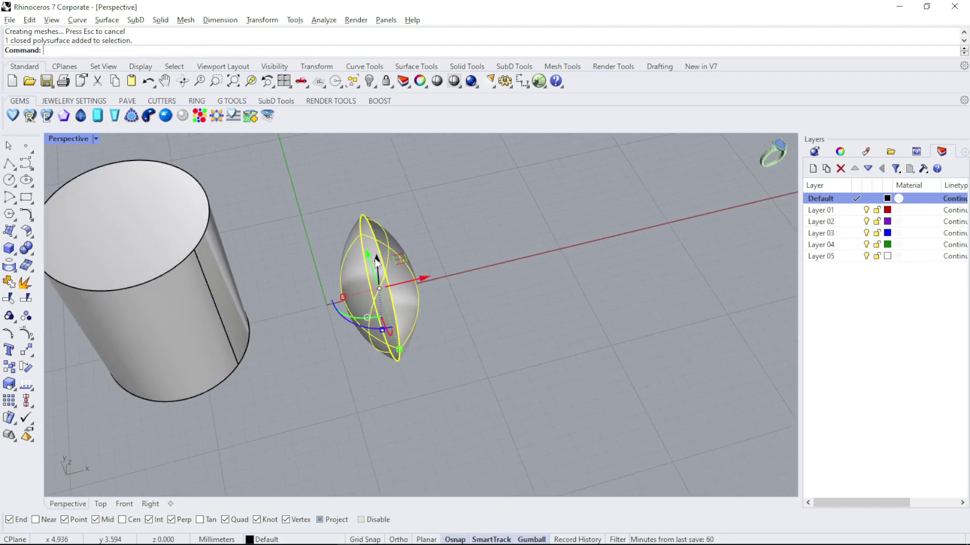
{"action": "right_click_drag", "start_coordinate": [350, 327], "coordinate": [344, 295]}
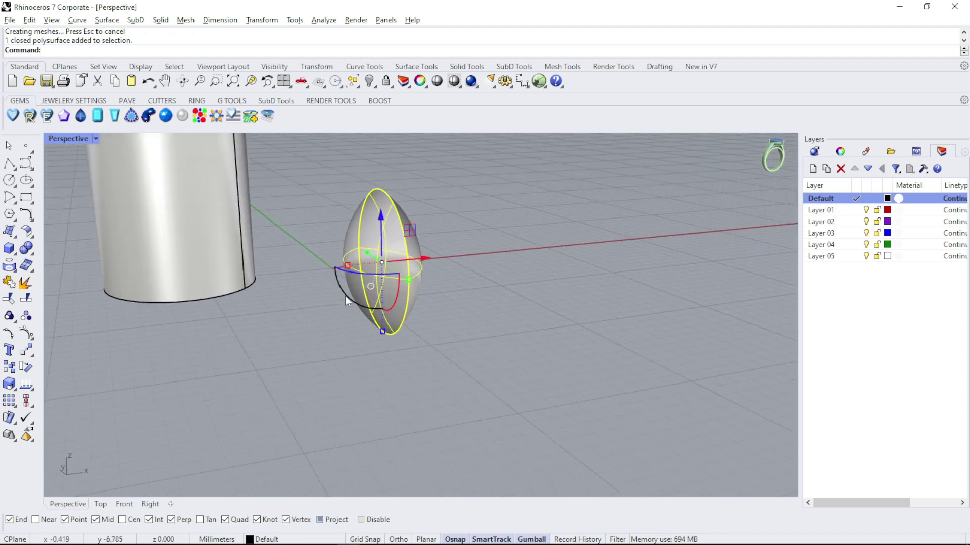
{"action": "left_click_drag", "start_coordinate": [352, 307], "coordinate": [329, 284]}
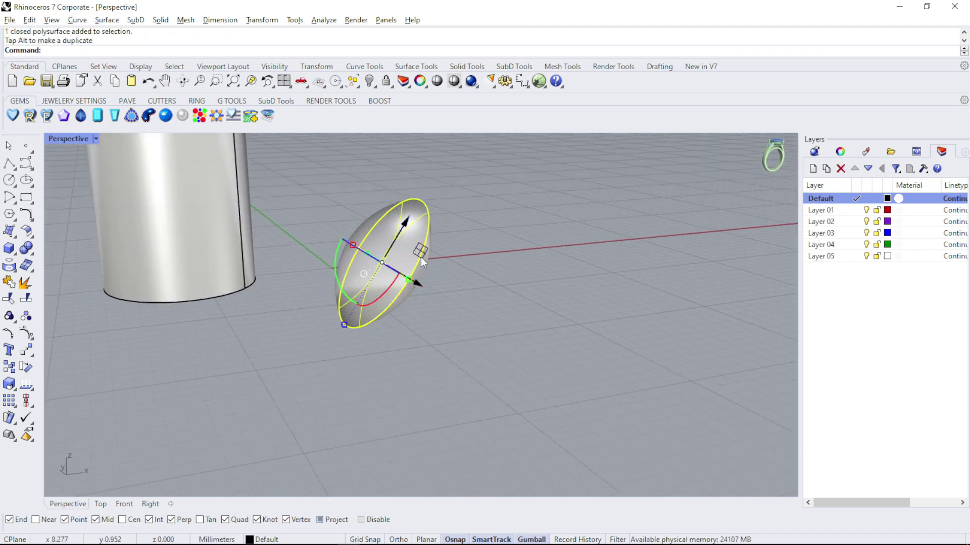
{"action": "left_click_drag", "start_coordinate": [418, 250], "coordinate": [303, 182]}
{"action": "right_click_drag", "start_coordinate": [429, 212], "coordinate": [478, 265]}
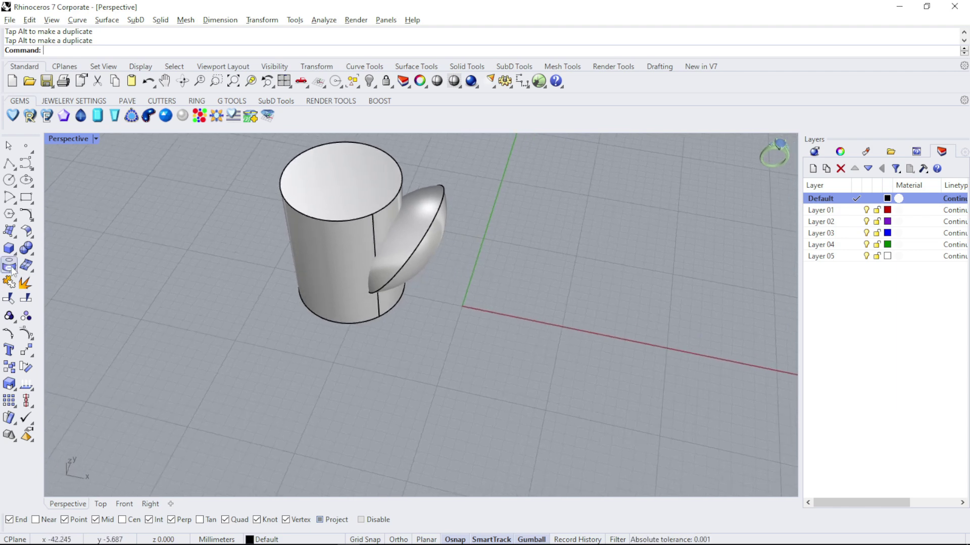
Step: Keep only the shared volume of the cylinder and the lens-shaped solid with a Boolean intersection, and inspect the result
{"action": "left_click", "coordinate": [32, 252]}
{"action": "left_click", "coordinate": [78, 254]}
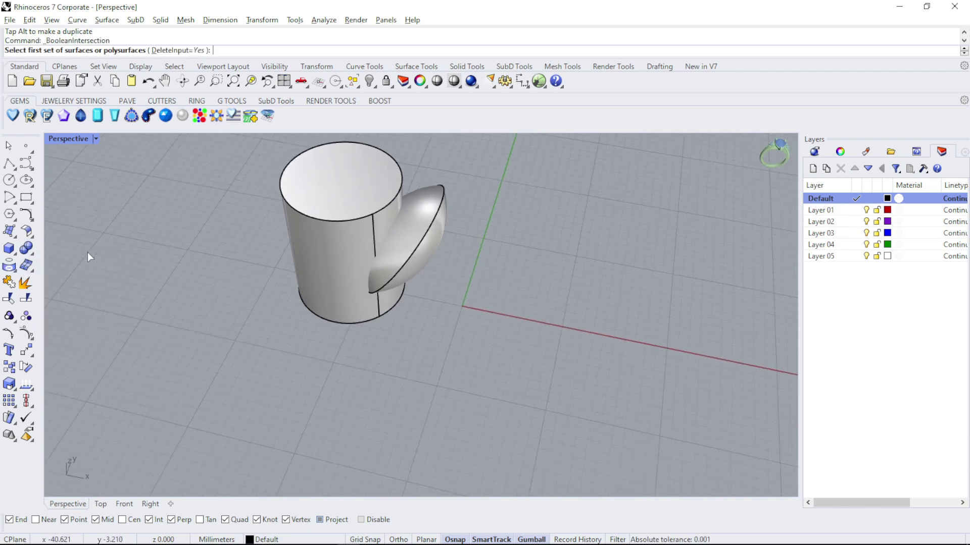
{"action": "left_click", "coordinate": [339, 195]}
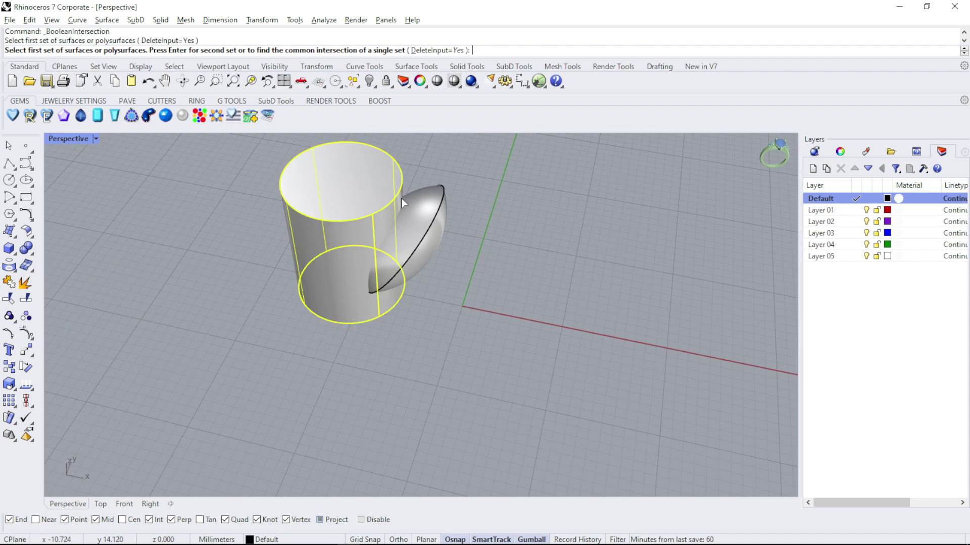
{"action": "left_click", "coordinate": [435, 214]}
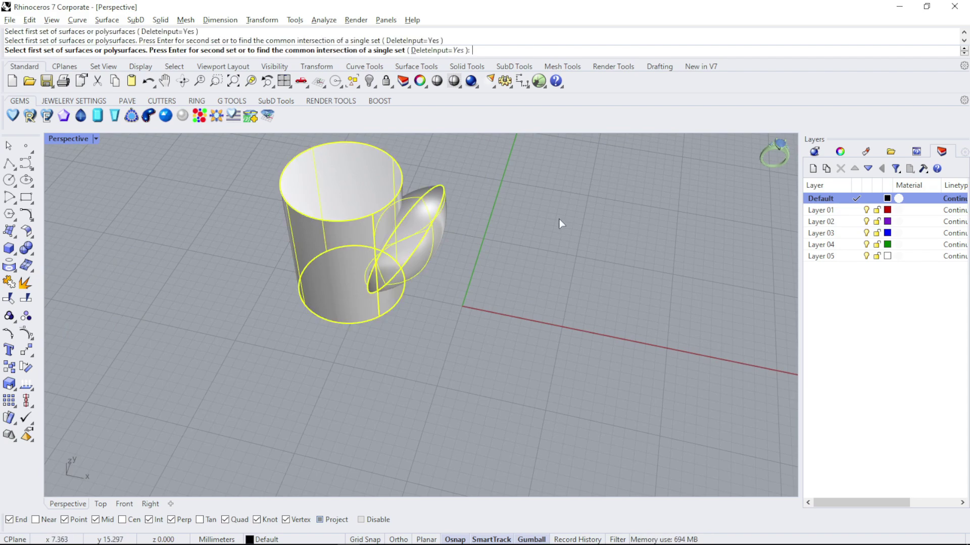
{"action": "key", "text": "Return"}
{"action": "key", "text": "Return"}
{"action": "right_click_drag", "start_coordinate": [556, 221], "coordinate": [416, 167]}
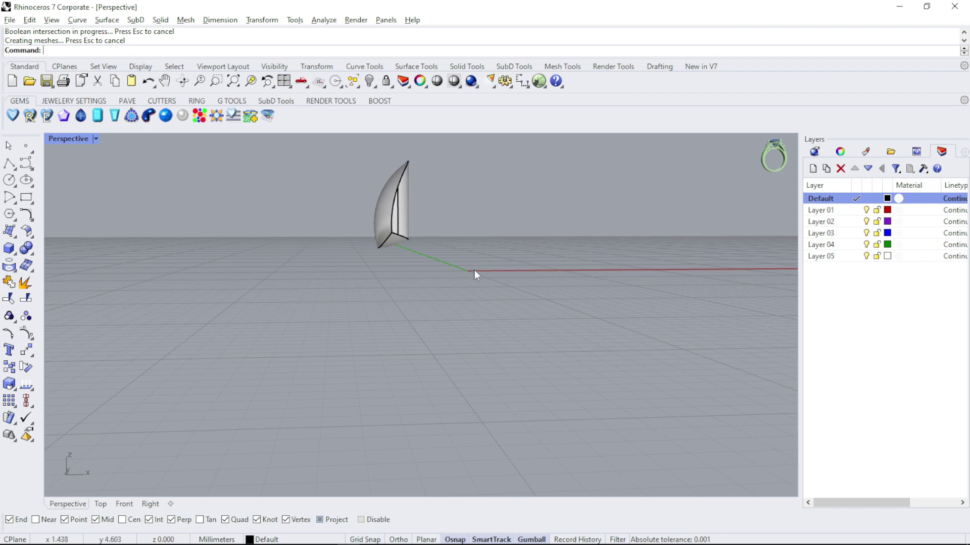
{"action": "scroll", "coordinate": [474, 269], "scroll_direction": "up", "scroll_amount": 2}
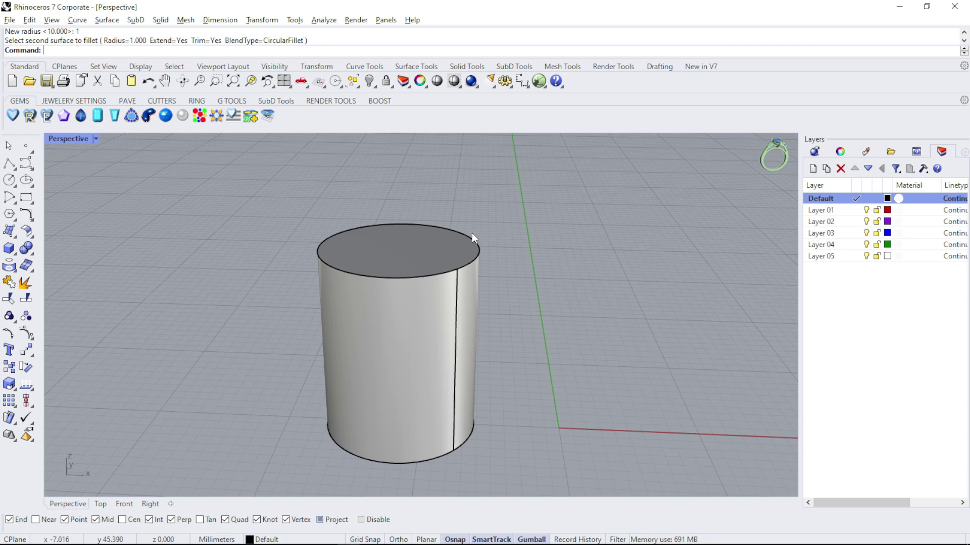
Step: Choose the cylinder's circular top edge for an edge fillet with a 1 mm radius
{"action": "scroll", "coordinate": [353, 268], "scroll_direction": "up", "scroll_amount": 3}
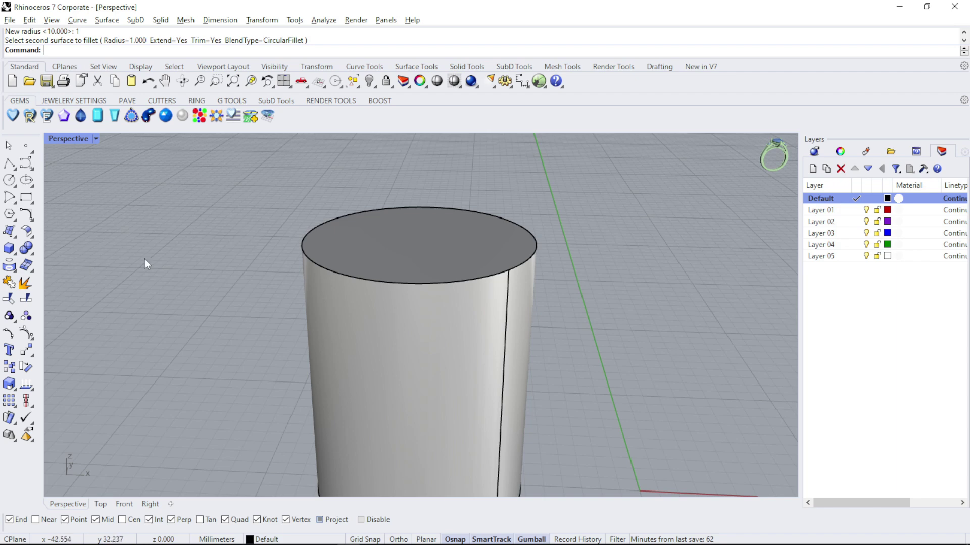
{"action": "left_click", "coordinate": [33, 254]}
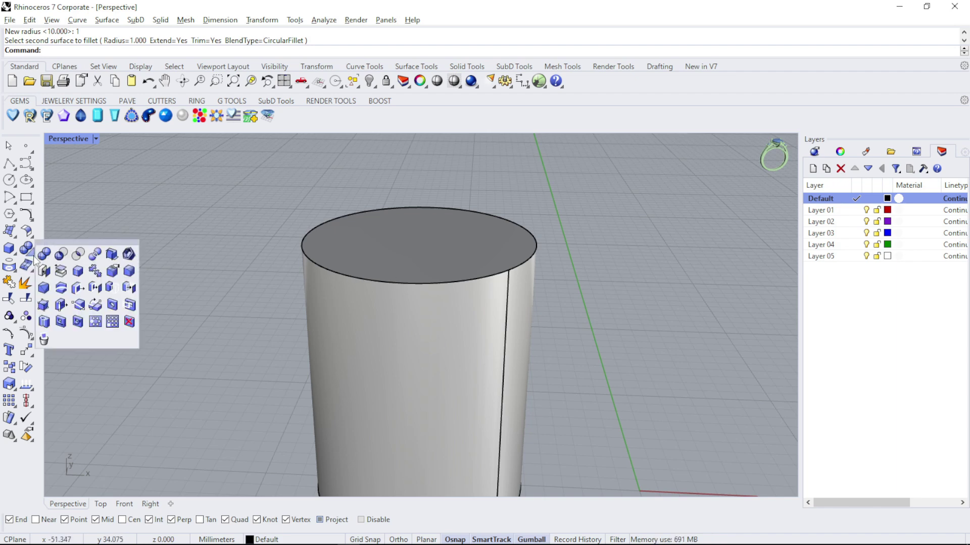
{"action": "left_click", "coordinate": [128, 273]}
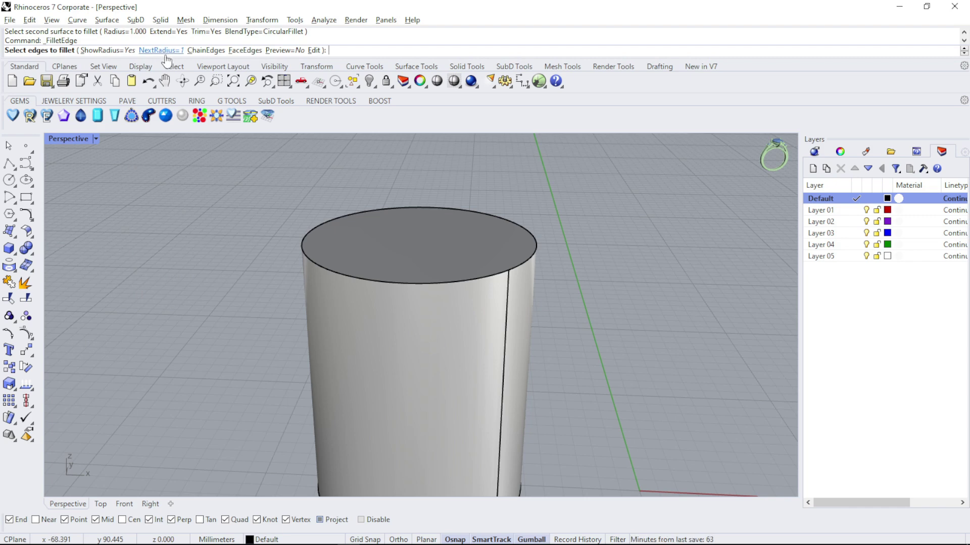
{"action": "right_click_drag", "start_coordinate": [420, 276], "coordinate": [448, 255]}
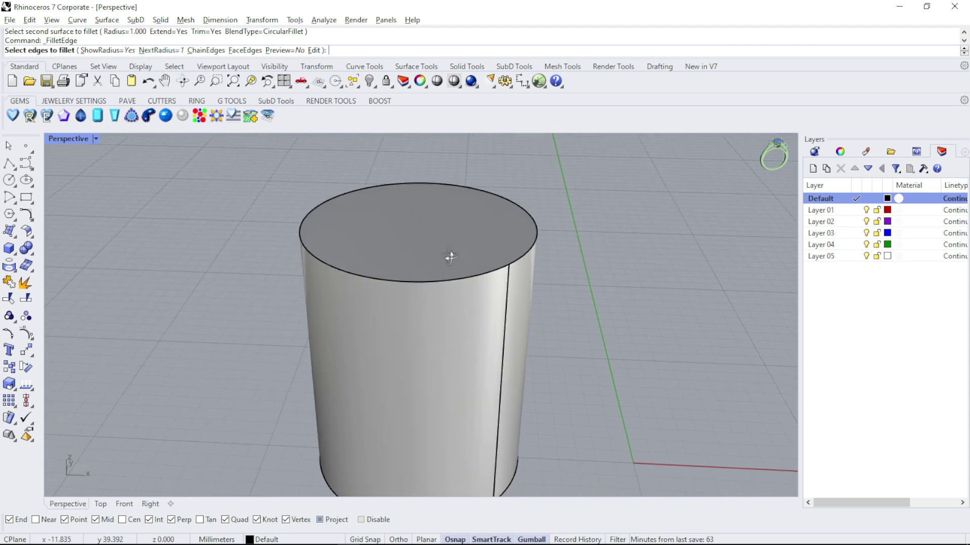
{"action": "left_click", "coordinate": [336, 265]}
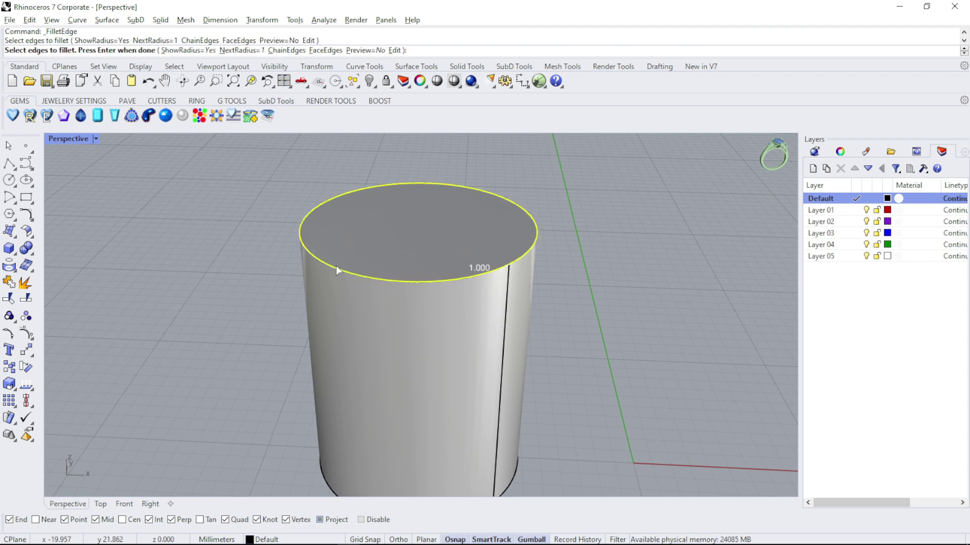
{"action": "key", "text": "Return"}
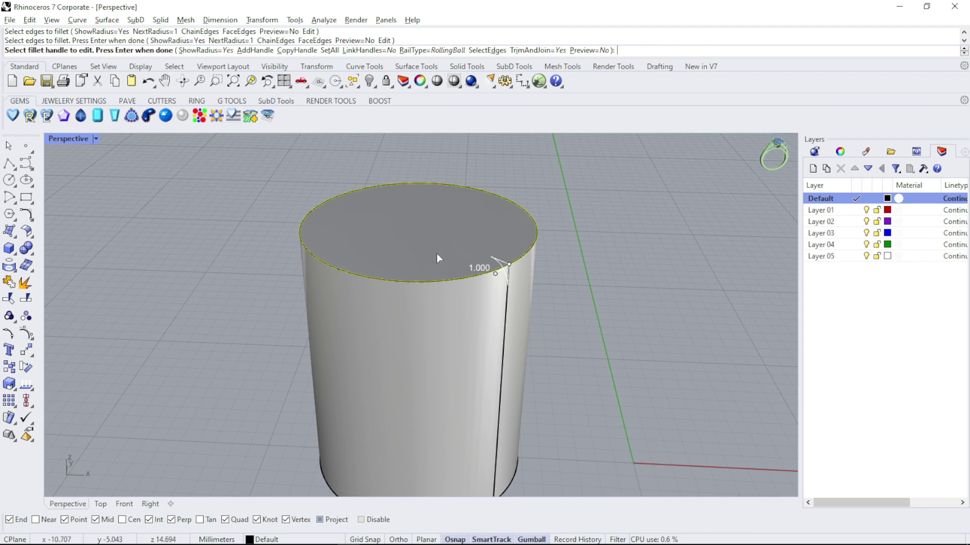
Step: Enlarge the top edge's fillet radius to about 1.5 mm with its radius handle in the Perspective view
{"action": "right_click_drag", "start_coordinate": [437, 254], "coordinate": [574, 258]}
{"action": "scroll", "coordinate": [499, 301], "scroll_direction": "up", "scroll_amount": 3}
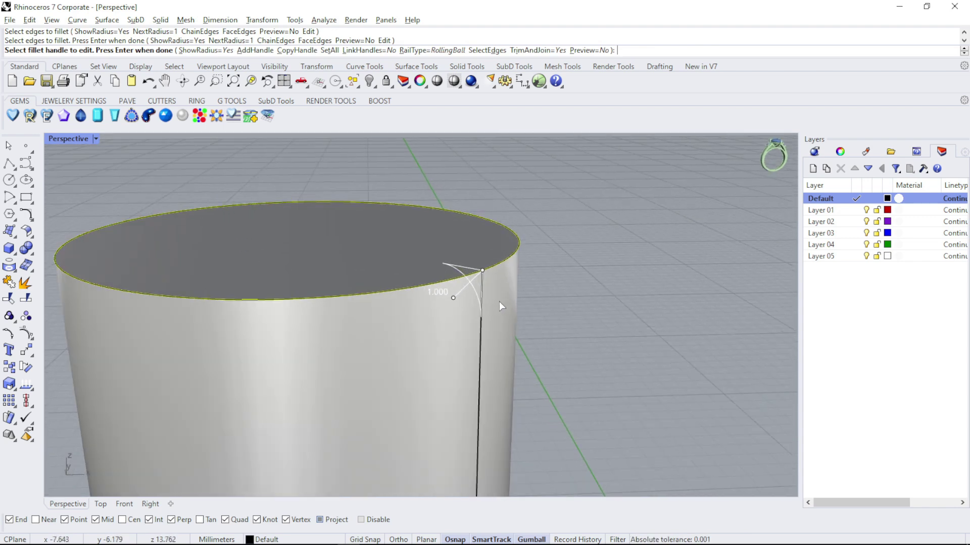
{"action": "left_click", "coordinate": [453, 298]}
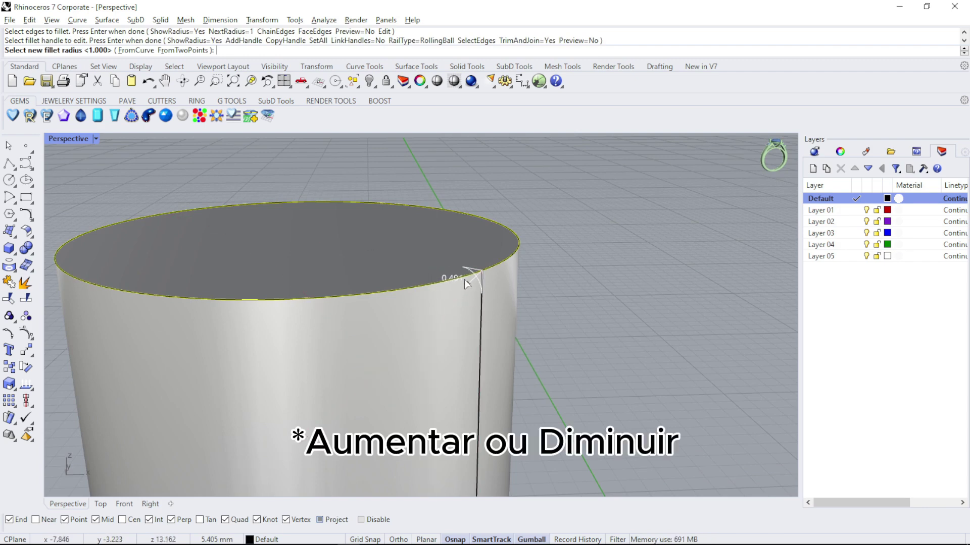
{"action": "left_click", "coordinate": [435, 305]}
{"action": "right_click_drag", "start_coordinate": [601, 303], "coordinate": [643, 263]}
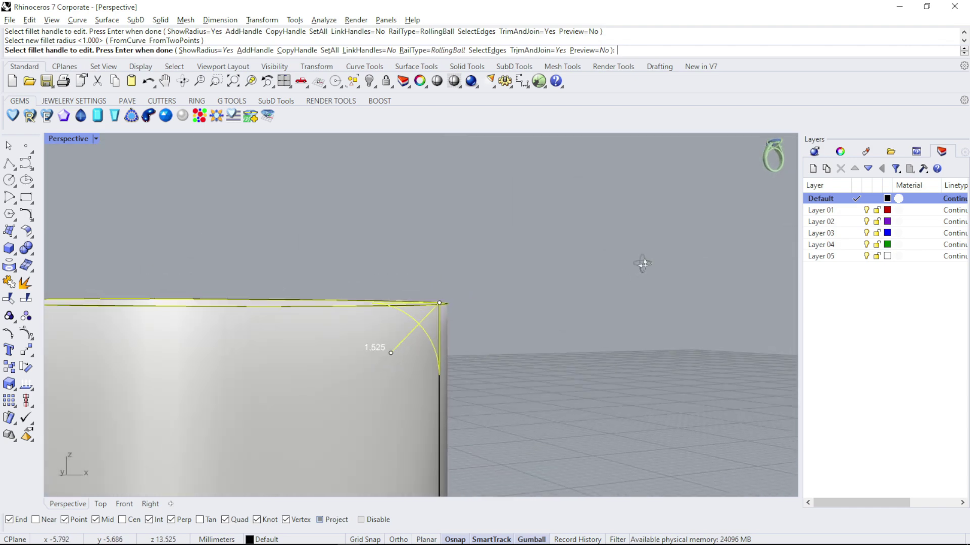
Step: Show all four views and enlarge the fillet radius to about 5.2 mm in the Front view
{"action": "double_click", "coordinate": [68, 139]}
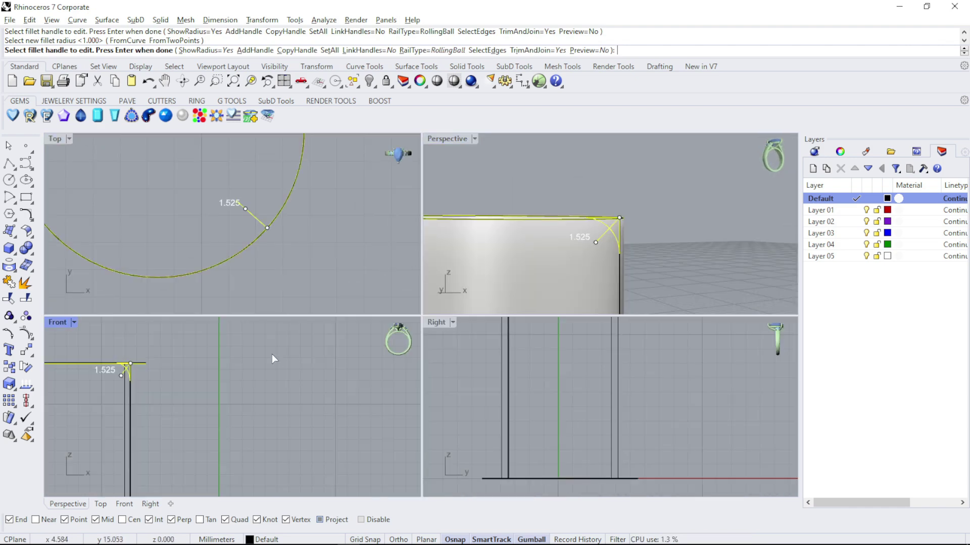
{"action": "scroll", "coordinate": [257, 399], "scroll_direction": "up", "scroll_amount": 3}
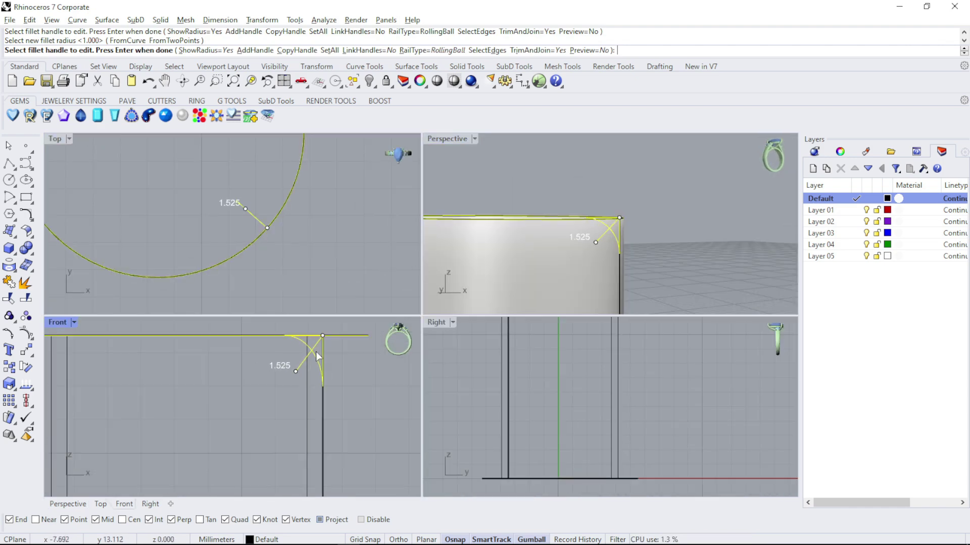
{"action": "left_click", "coordinate": [291, 374]}
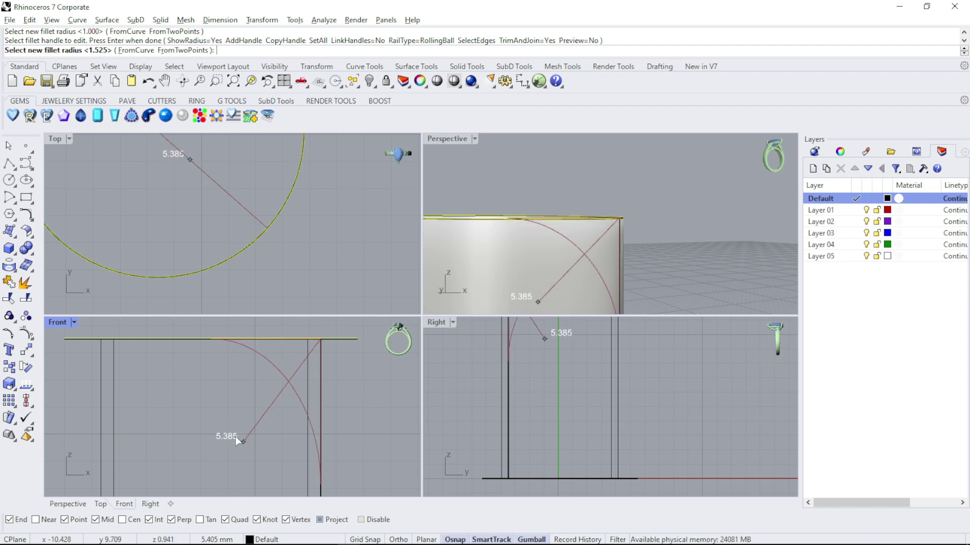
{"action": "left_click", "coordinate": [240, 435]}
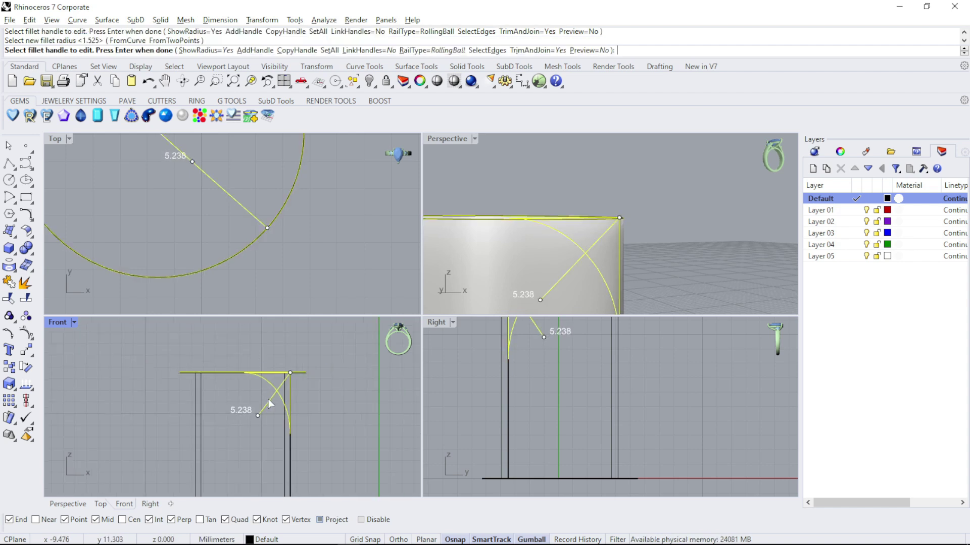
Step: Set the fillet radius to about 3 mm in the Front view, apply the fillet, and inspect the rounded cylinder in a maximized Perspective view
{"action": "scroll", "coordinate": [293, 410], "scroll_direction": "down", "scroll_amount": 2}
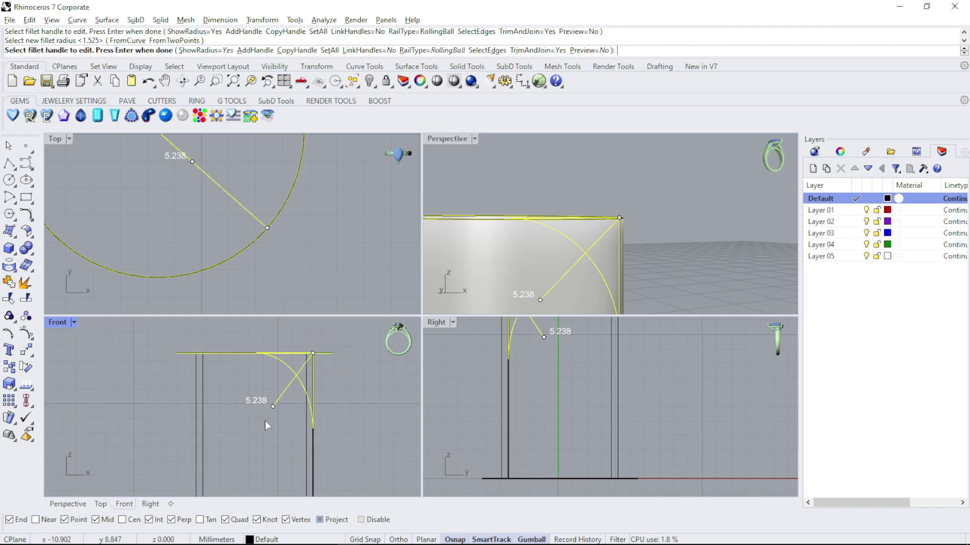
{"action": "left_click", "coordinate": [271, 405]}
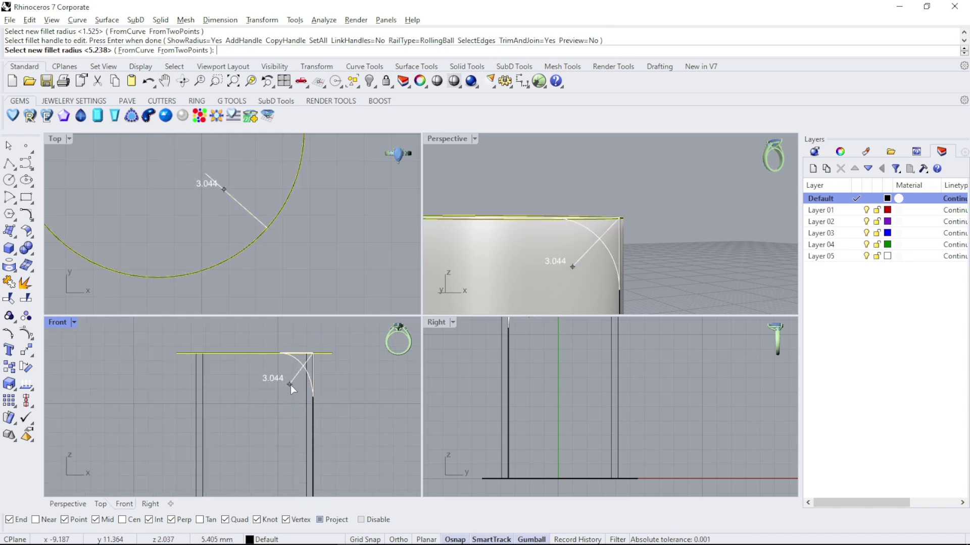
{"action": "left_click", "coordinate": [290, 385]}
{"action": "right_click_drag", "start_coordinate": [646, 207], "coordinate": [671, 227]}
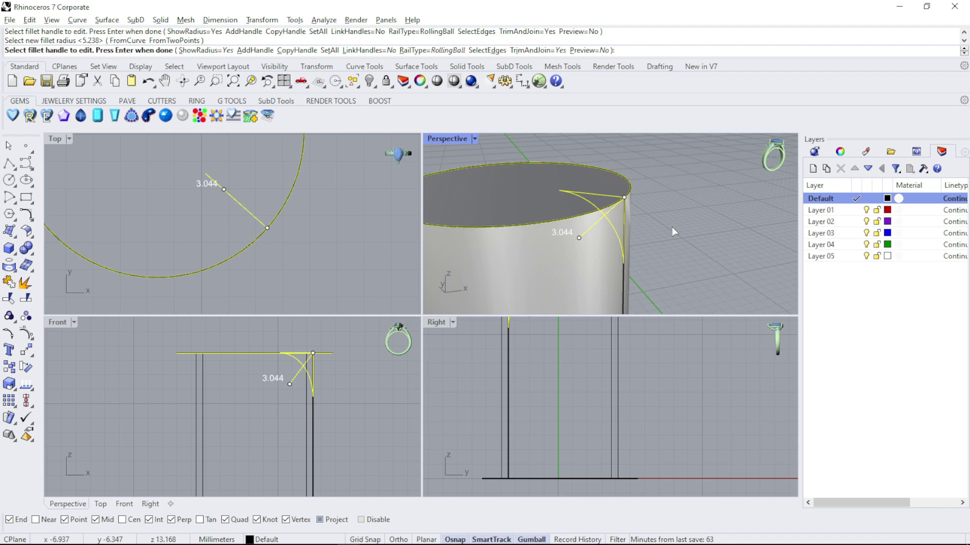
{"action": "key", "text": "Return"}
{"action": "scroll", "coordinate": [650, 219], "scroll_direction": "down", "scroll_amount": 2}
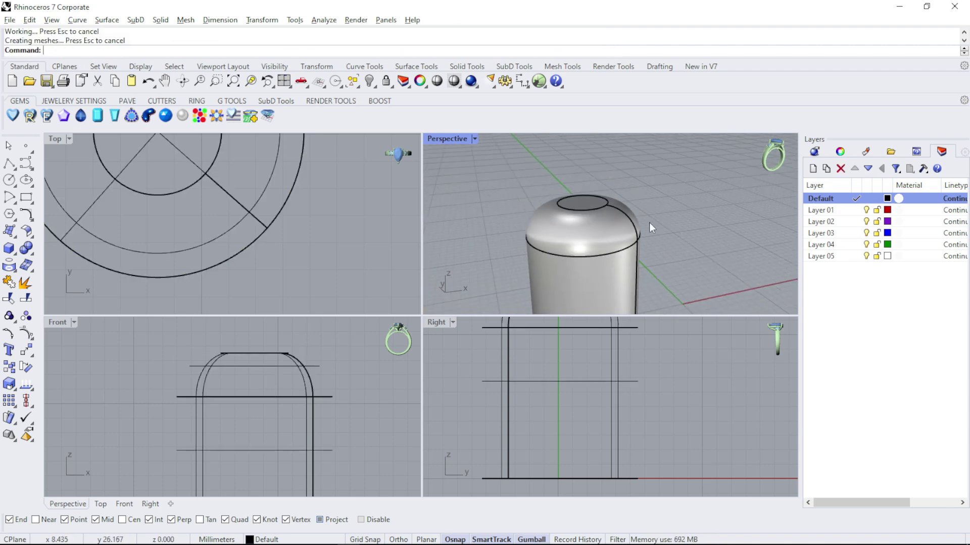
{"action": "right_click_drag", "start_coordinate": [669, 234], "coordinate": [672, 212]}
{"action": "double_click", "coordinate": [445, 139]}
{"action": "right_click_drag", "start_coordinate": [445, 140], "coordinate": [449, 269]}
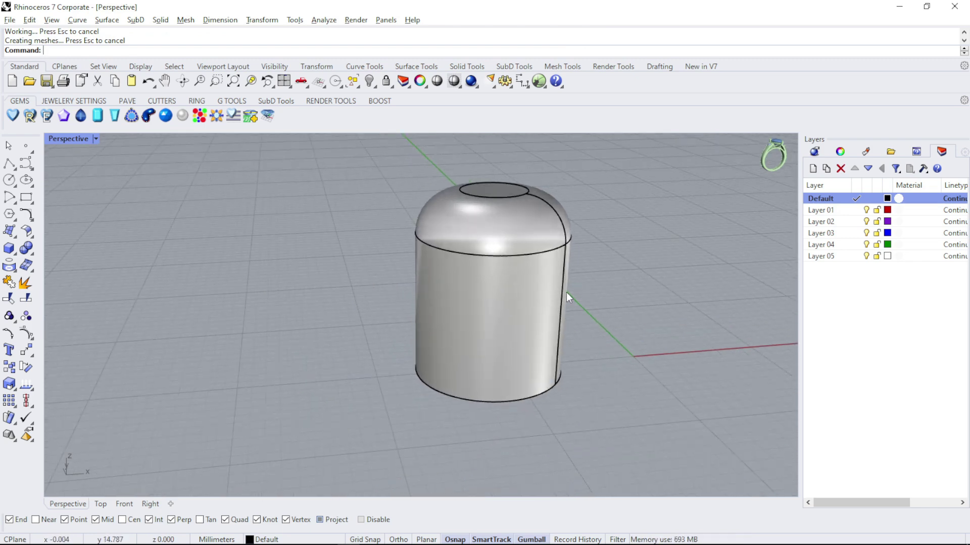